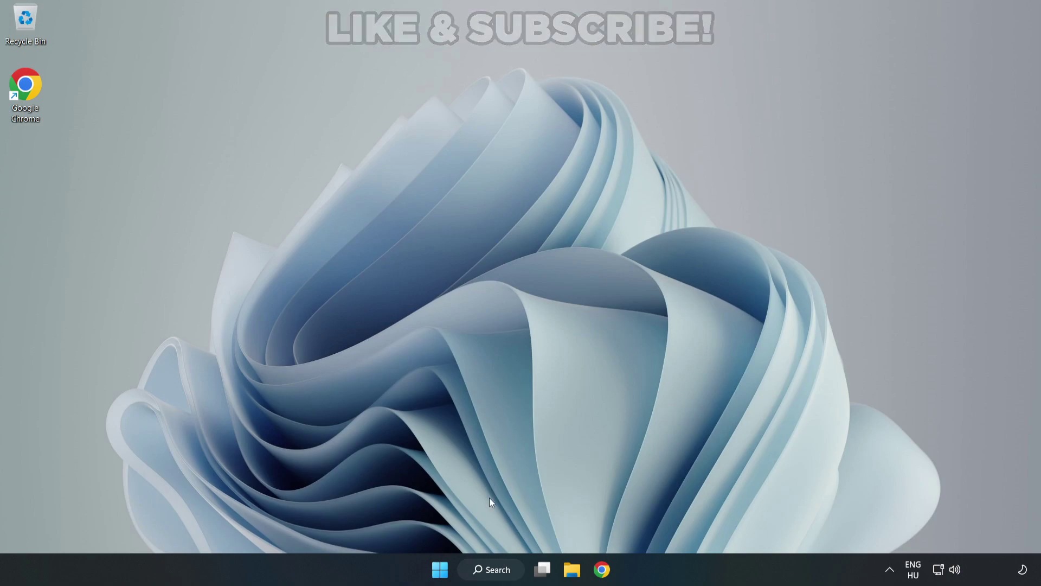
Switch the active power plan to High performance through 'edit power plan' and close Power Options
click(498, 572)
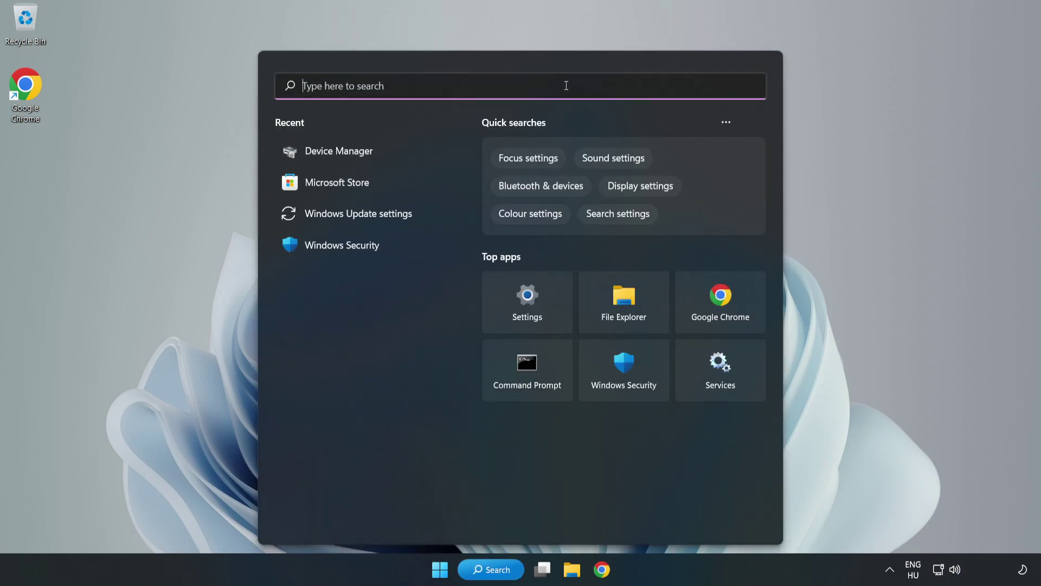
text(edit power plan)
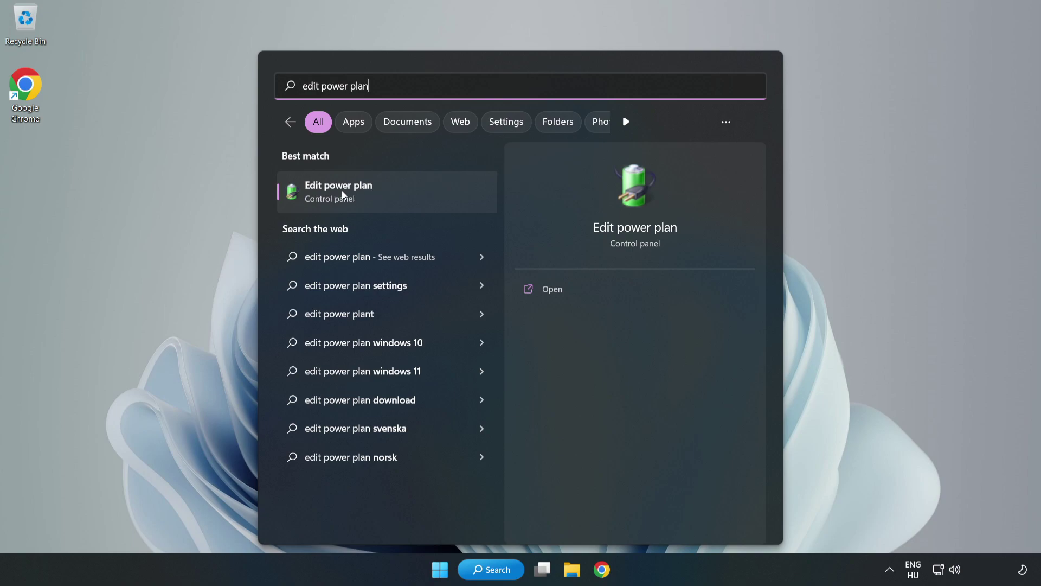
click(395, 196)
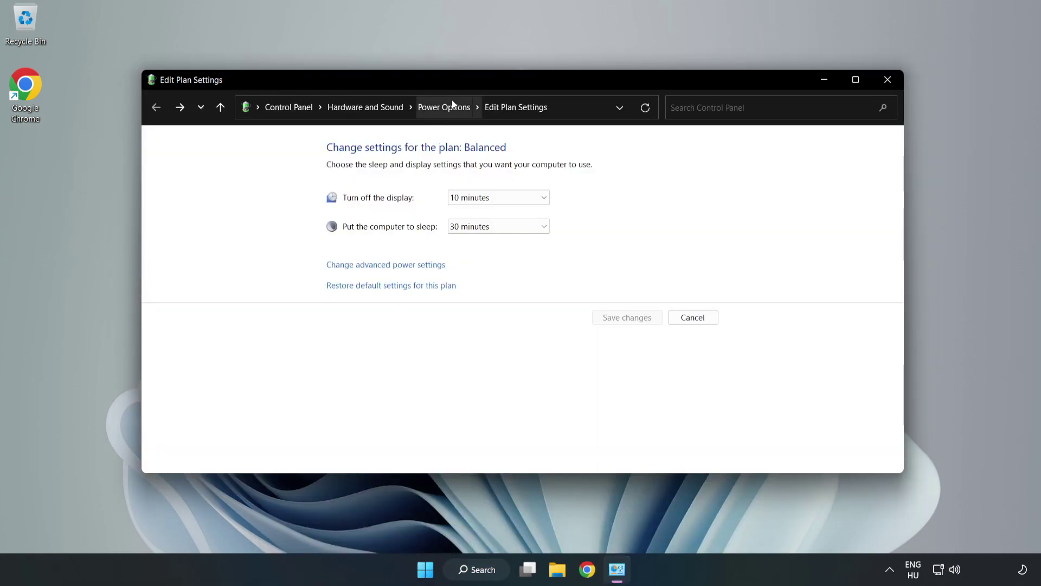
click(440, 108)
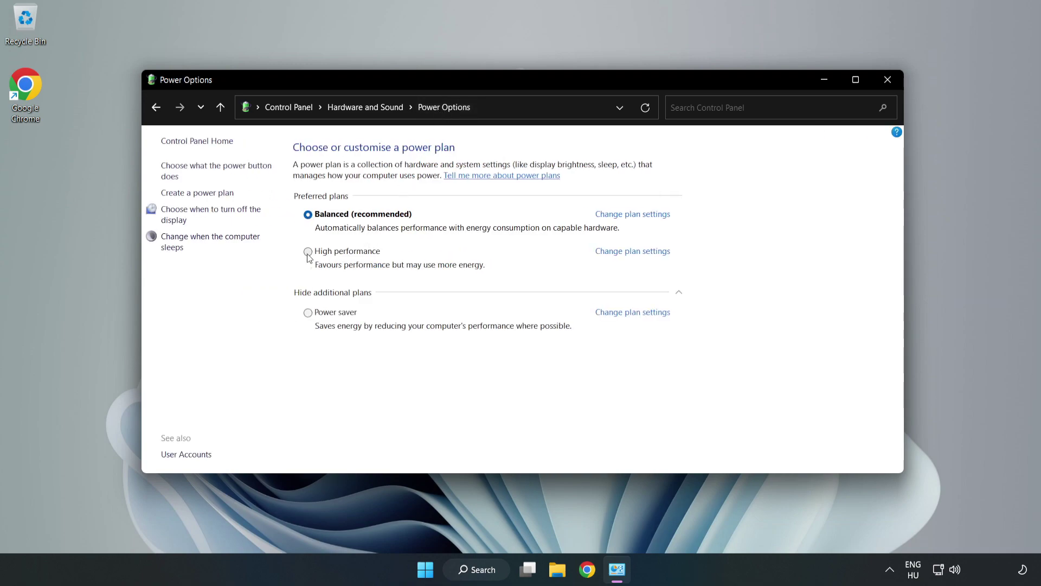
click(342, 255)
click(884, 84)
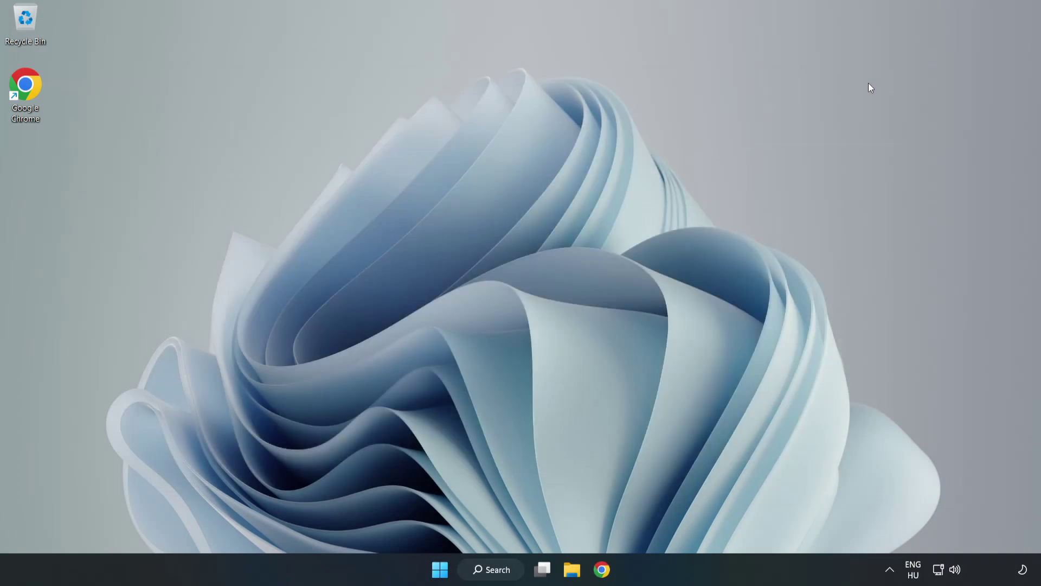
Launch Device Manager from search and move its window toward the screen centre
click(507, 567)
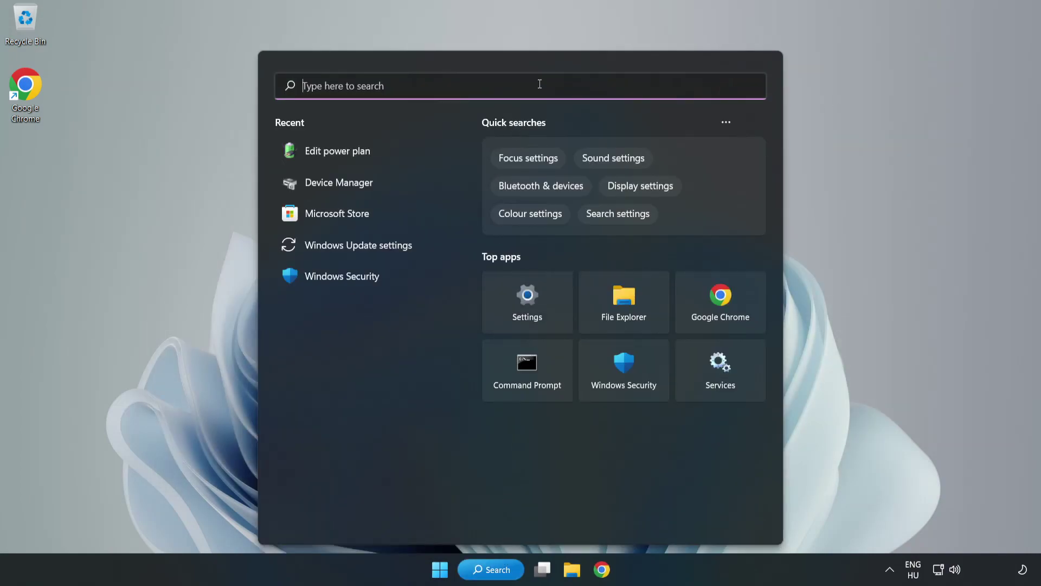
text(device manager)
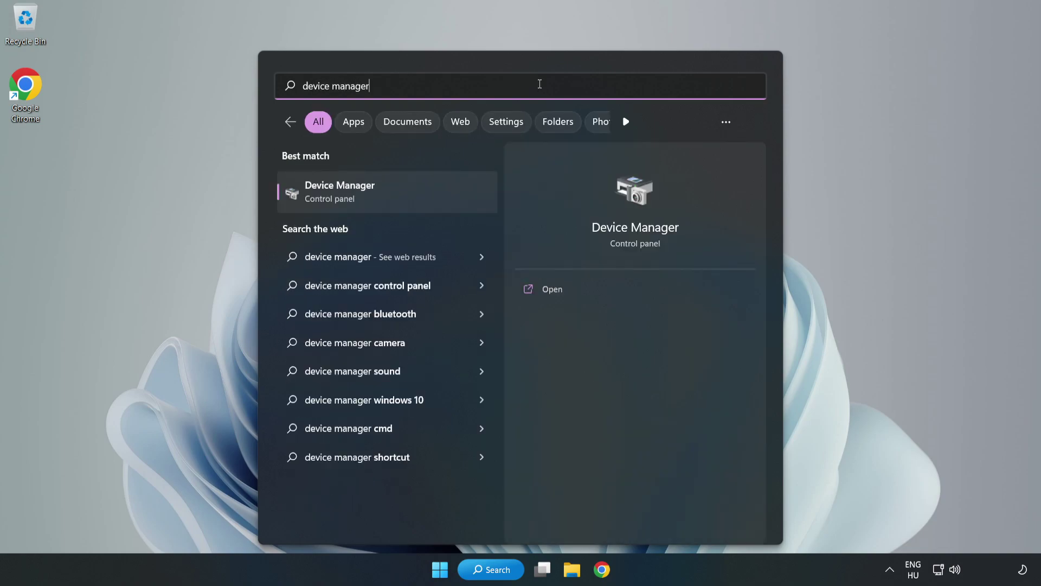
click(380, 198)
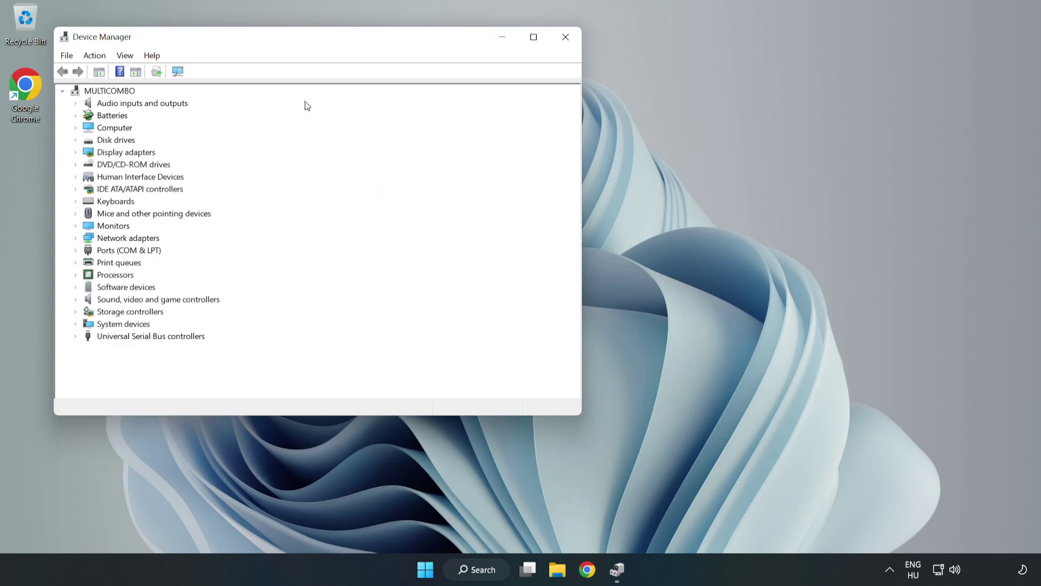
drag(284, 40, 481, 105)
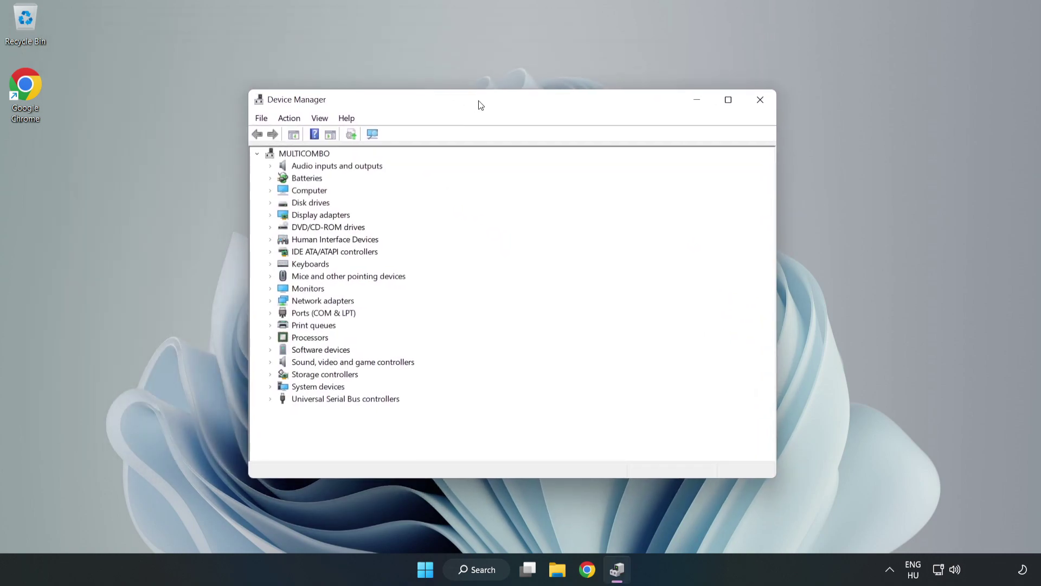
Search automatically for a newer VMware SVGA 3D adapter driver and dismiss the up-to-date result
click(295, 216)
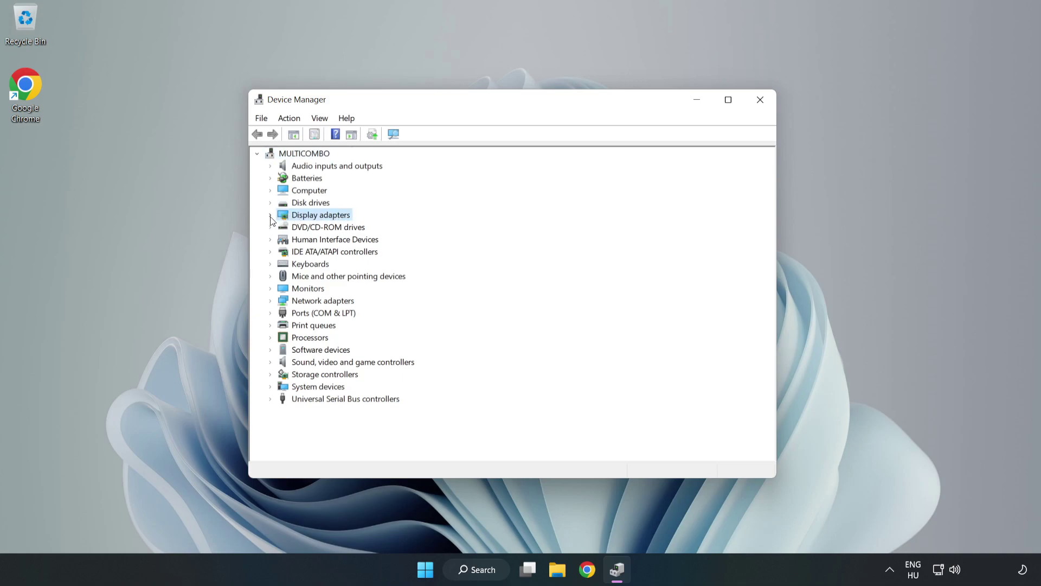
click(271, 215)
click(331, 228)
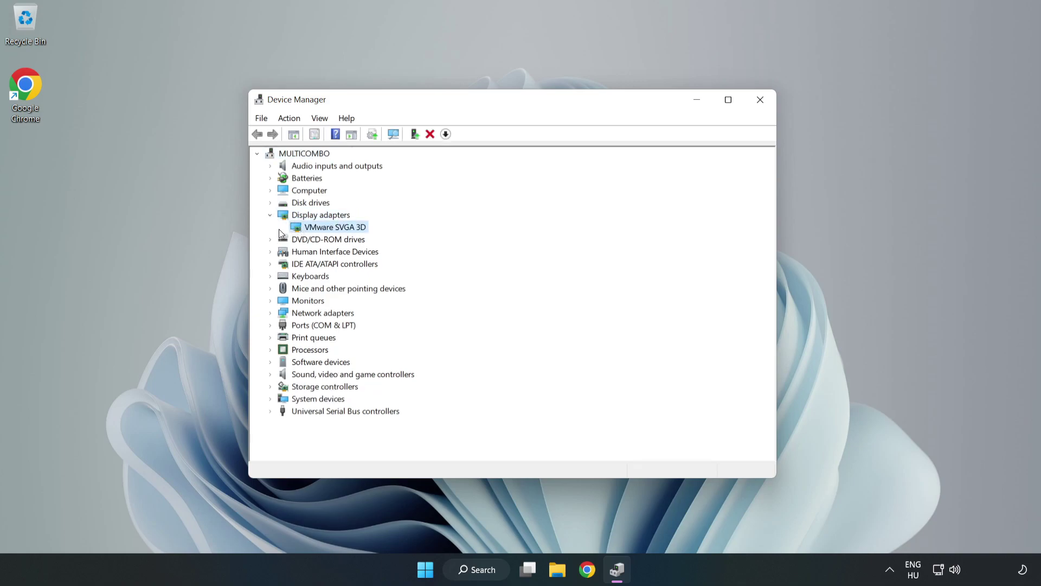
right_click(333, 231)
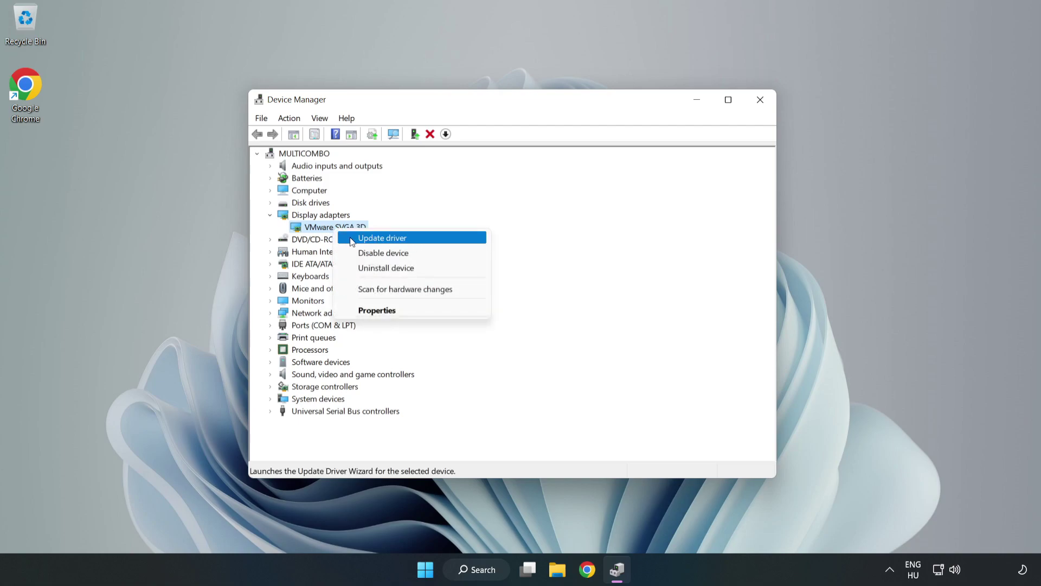
click(393, 242)
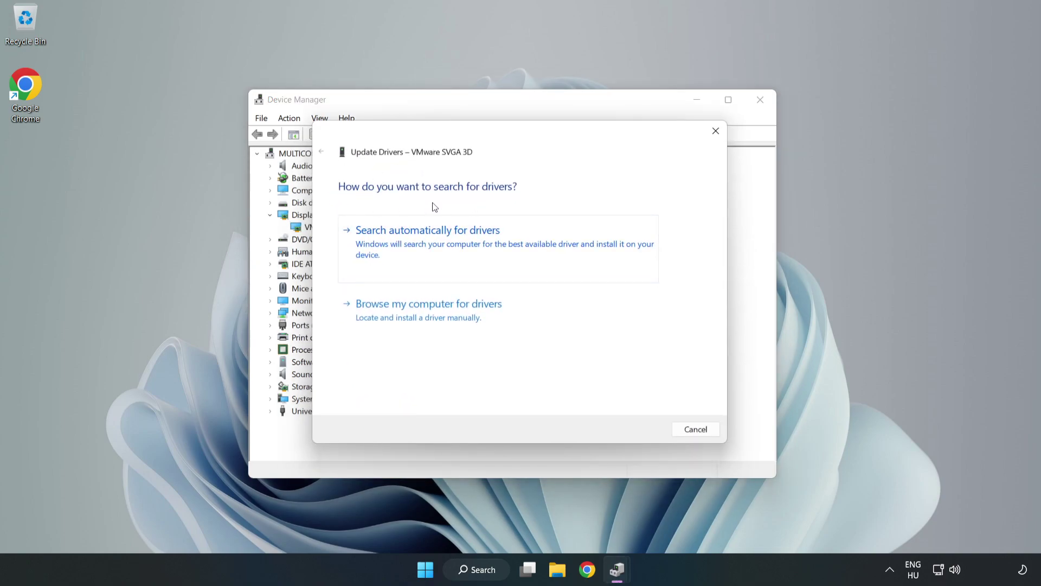
click(431, 248)
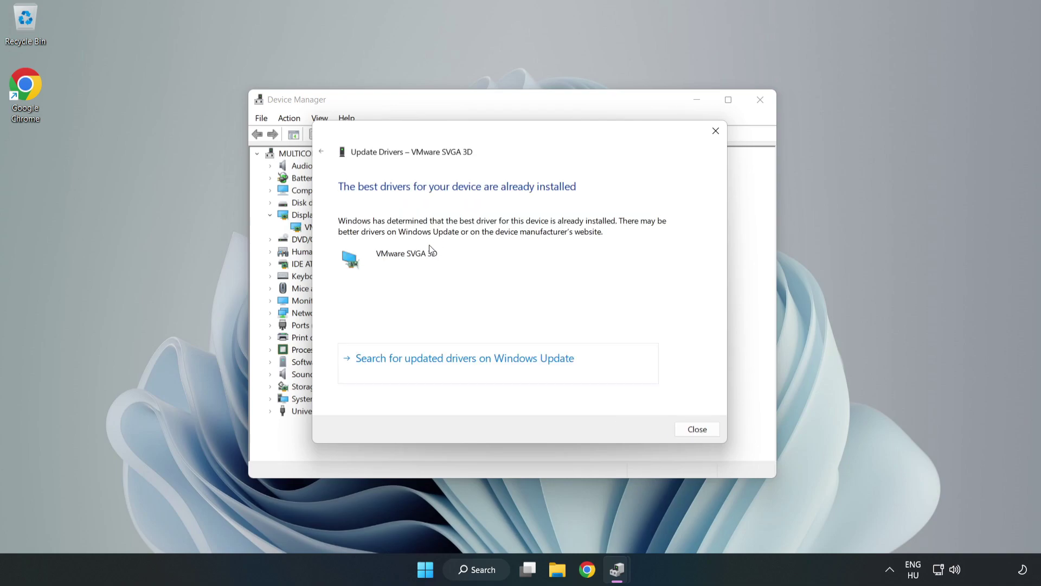
click(700, 430)
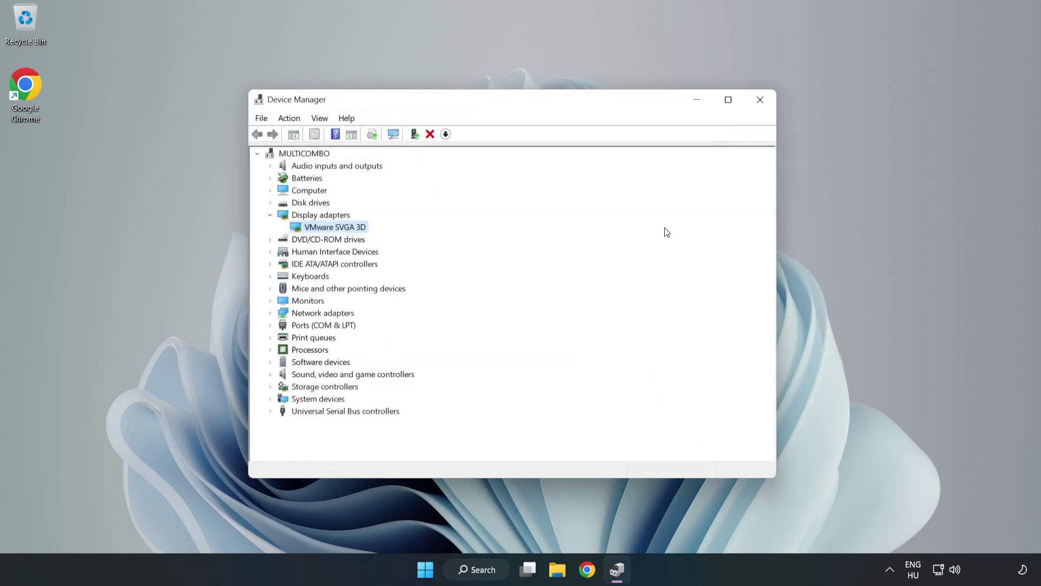
Close Device Manager and bring up the Game Mode settings page
click(765, 103)
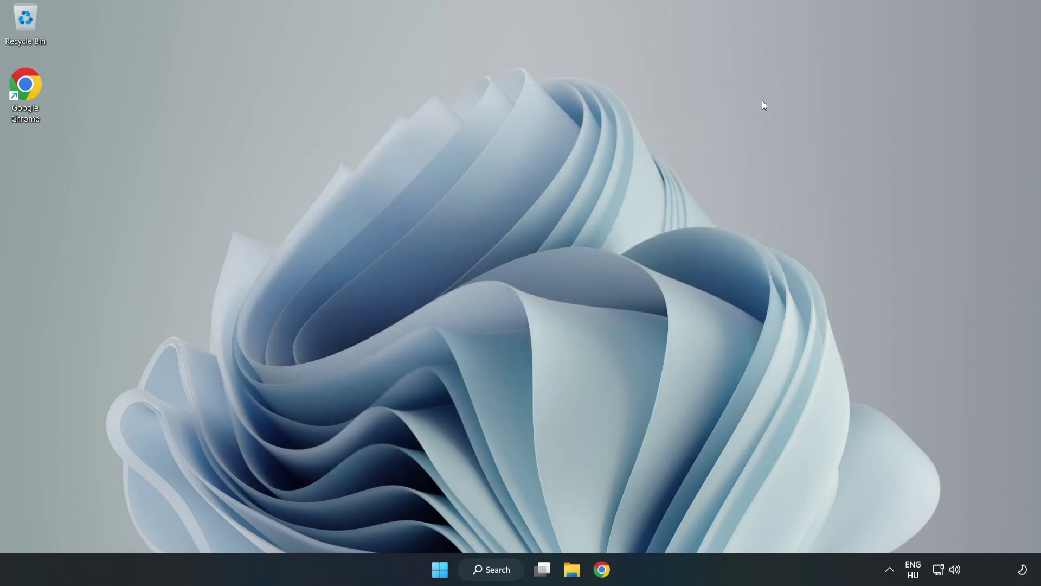
click(505, 574)
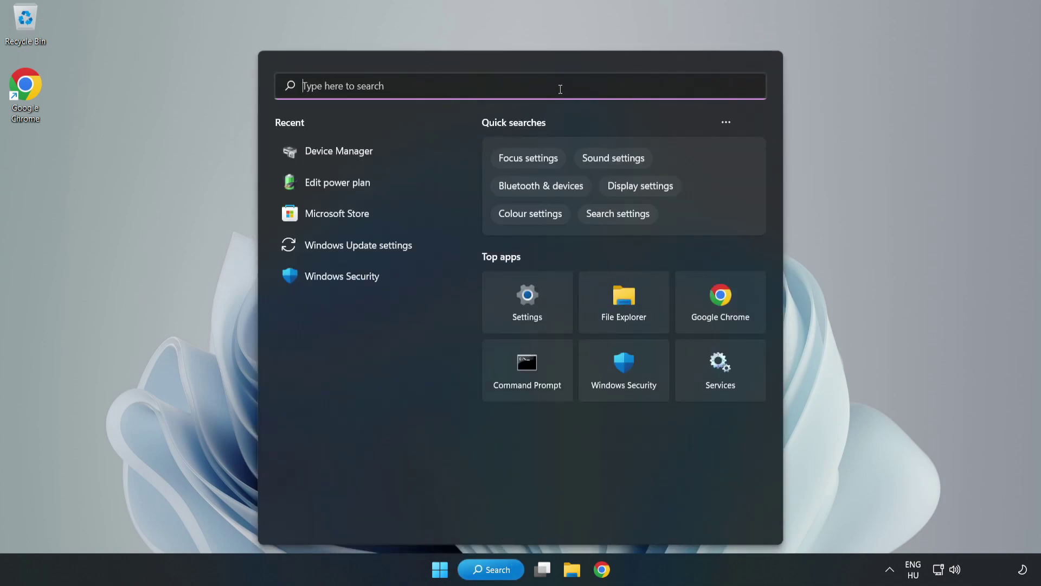
text(game mod)
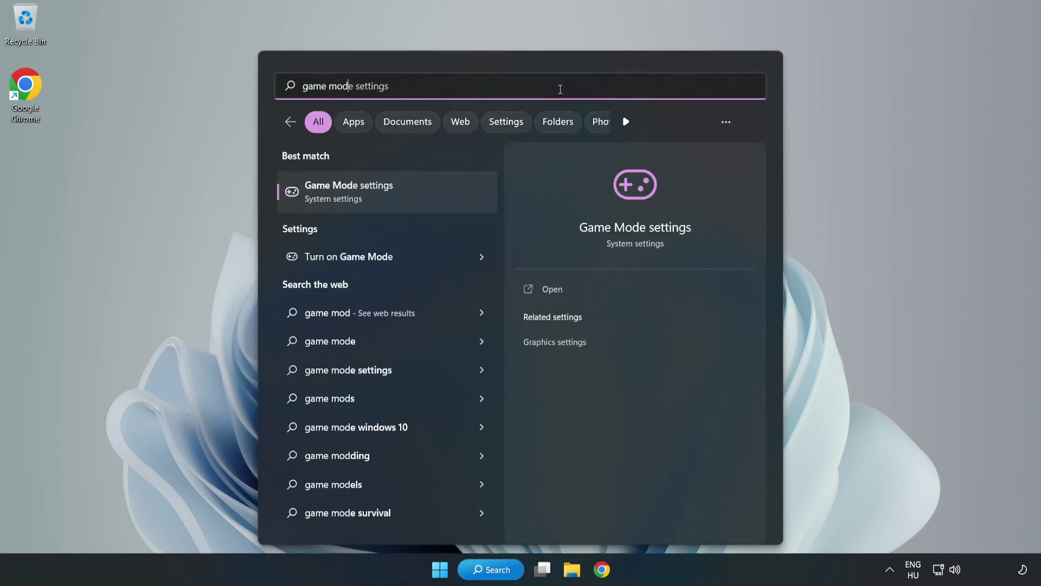
text(e)
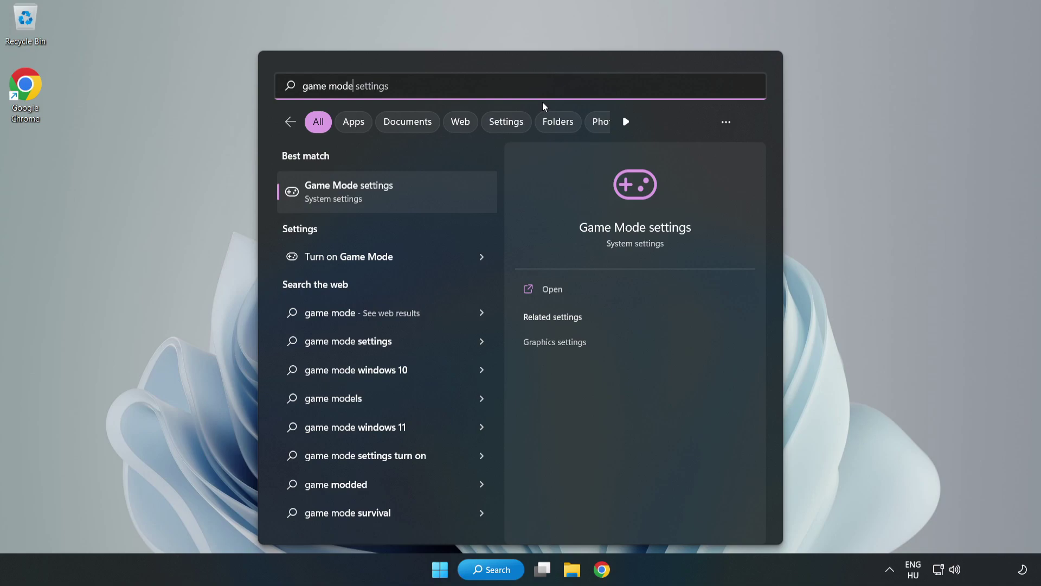
click(373, 196)
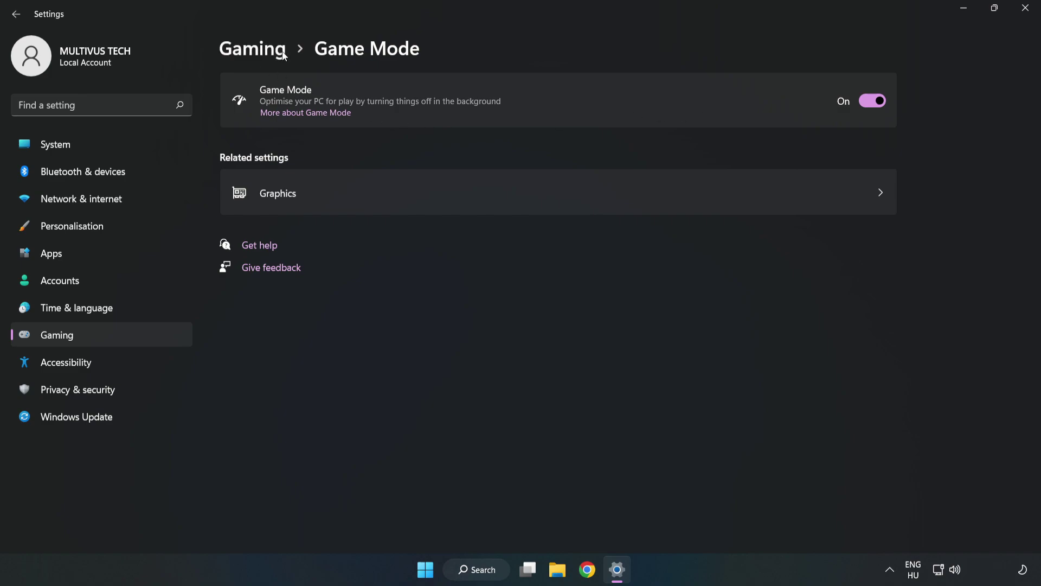
Leave the Xbox Game Bar controller-button option Off and close Settings
click(266, 56)
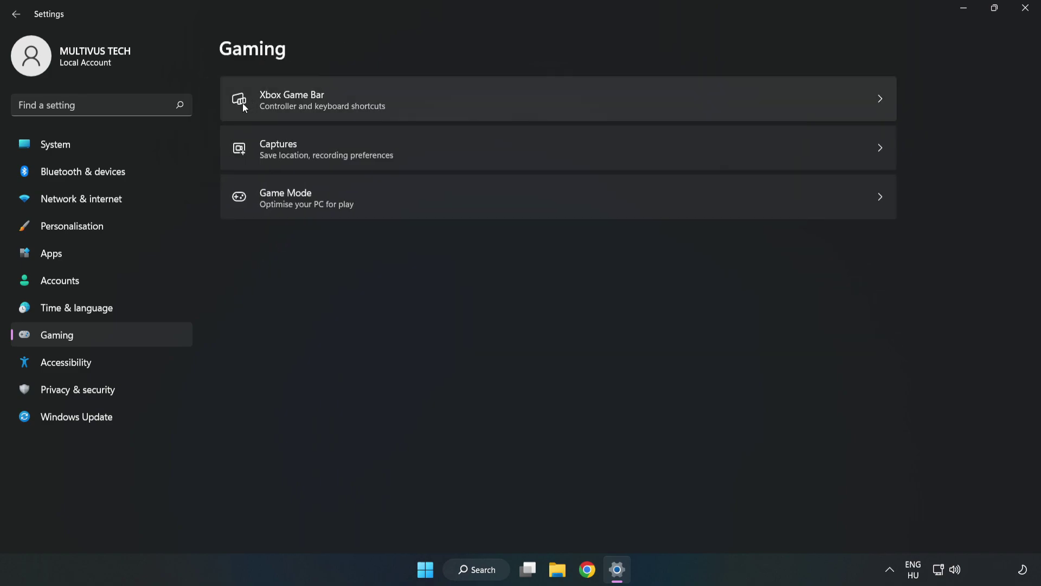
click(443, 101)
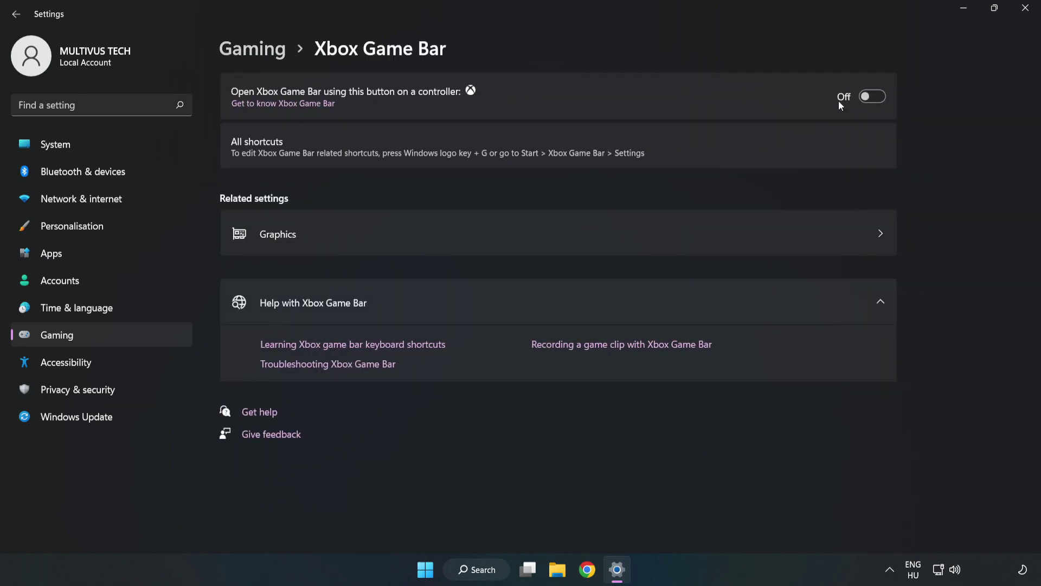
click(870, 99)
click(1027, 17)
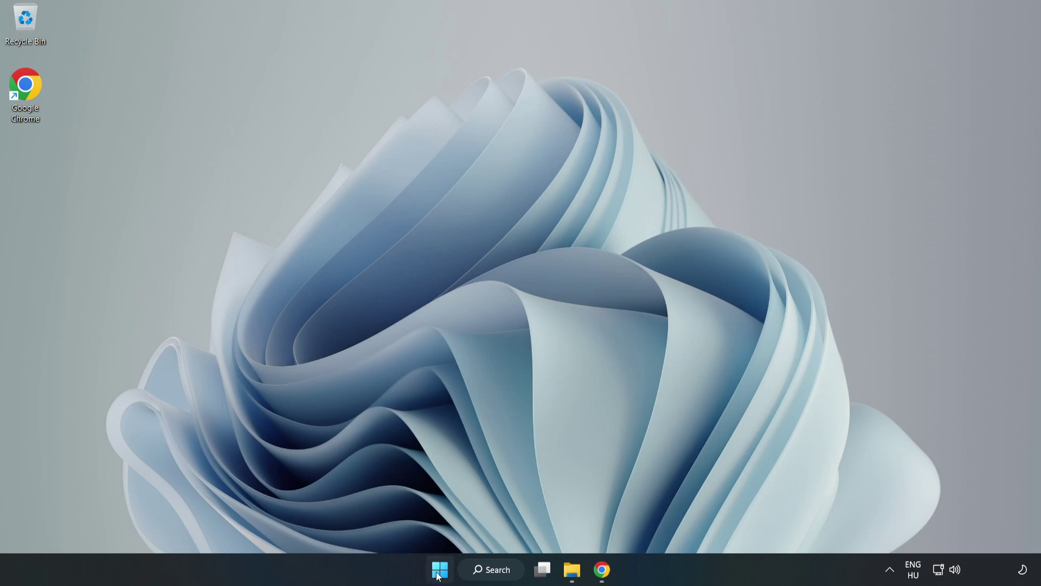
Open Task Manager from the Start right-click menu and end the Google Chrome (8) processes
right_click(443, 574)
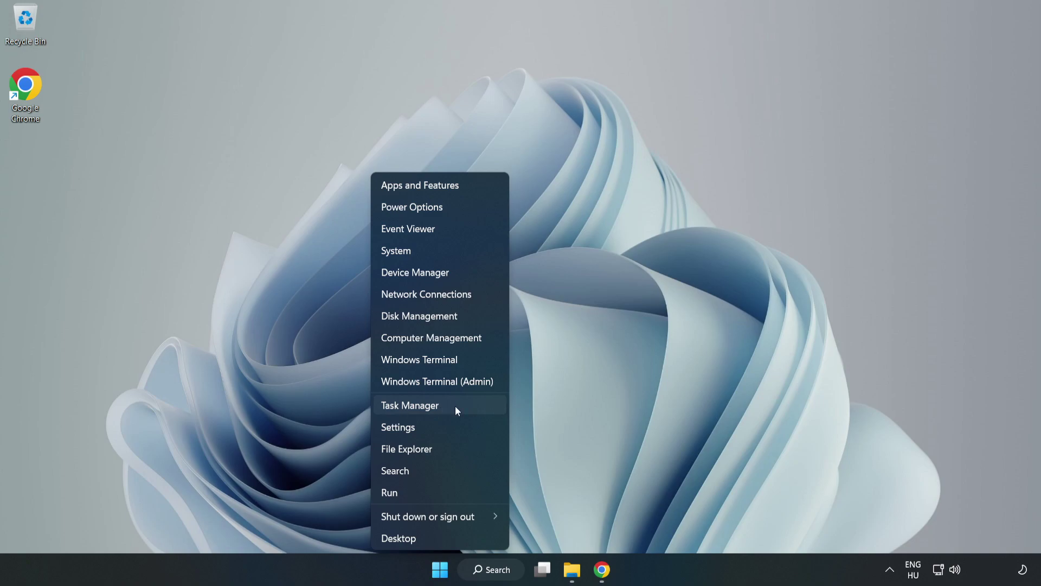
click(455, 407)
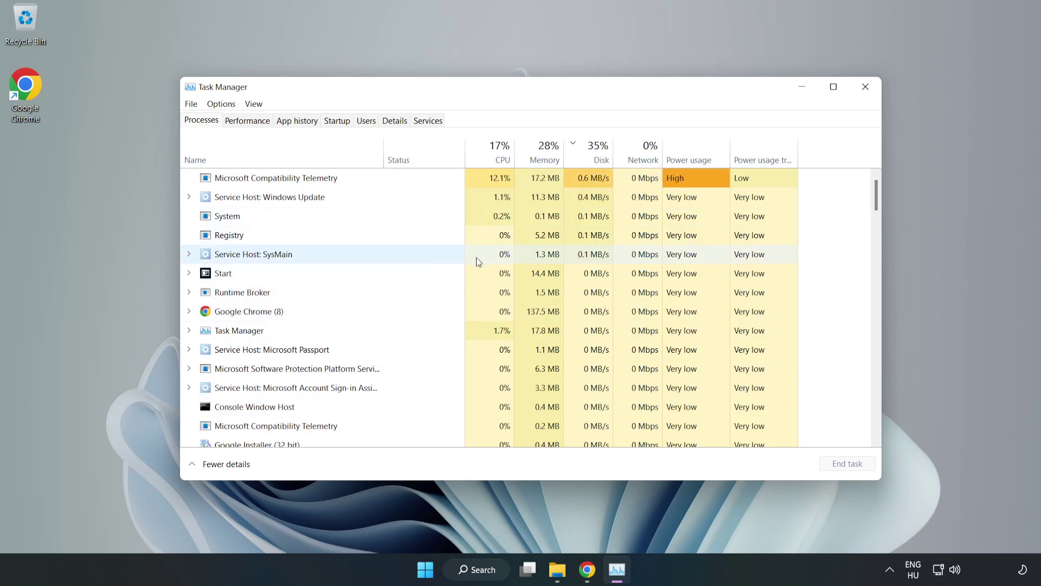
click(282, 330)
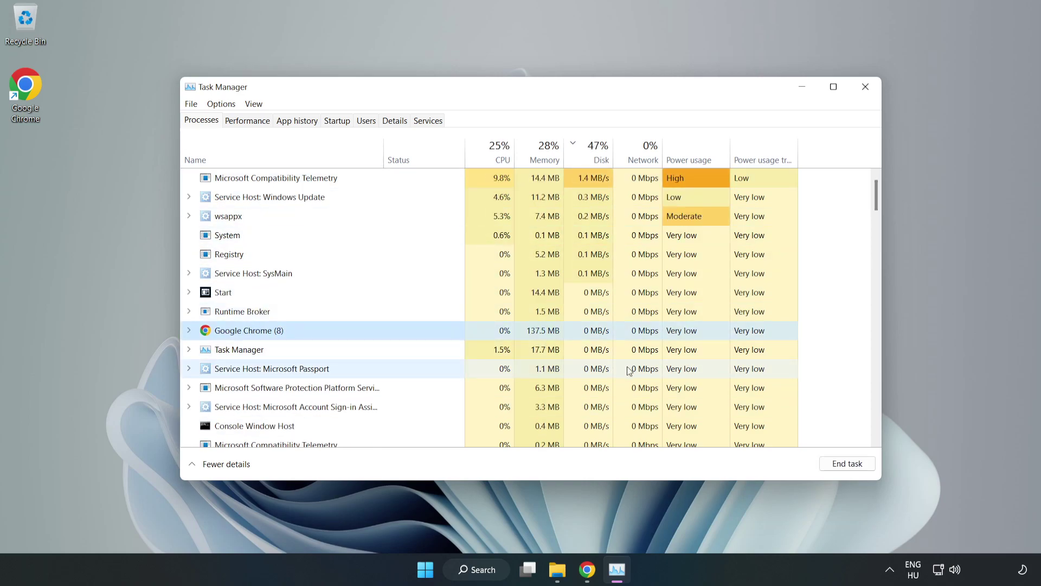
click(842, 464)
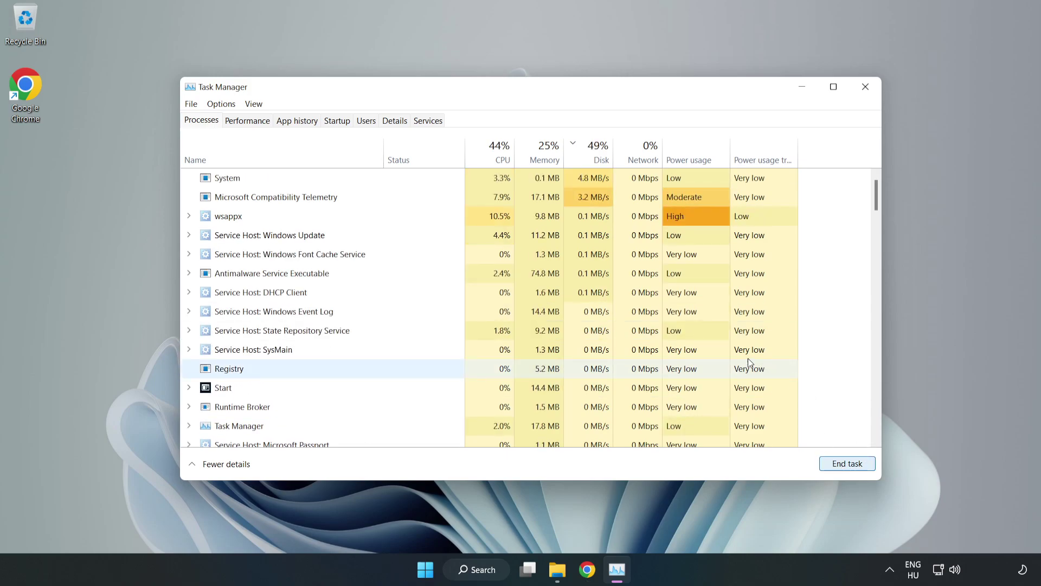
mouse_move(879, 198)
mouse_down()
mouse_move(872, 395)
mouse_move(864, 183)
mouse_up()
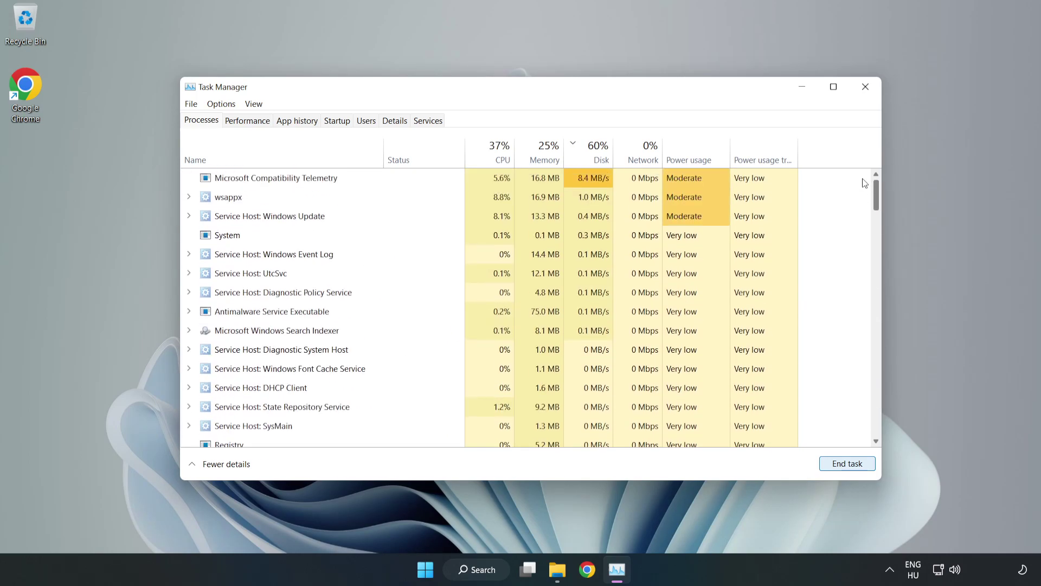
Disable Cortana, Phone Link, Terminal and Xbox App Services on the Startup tab, then close Task Manager
click(341, 121)
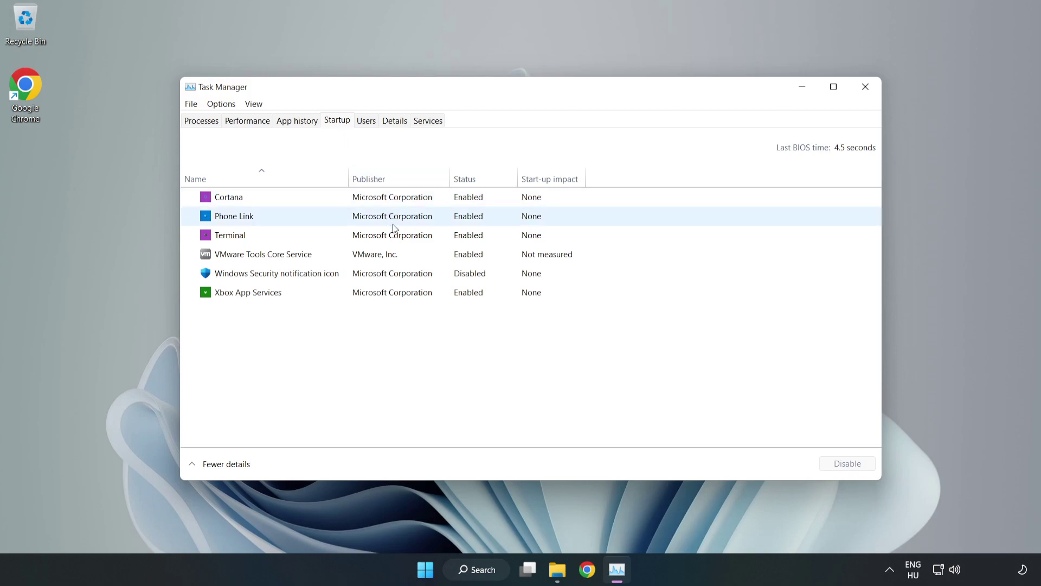
click(390, 200)
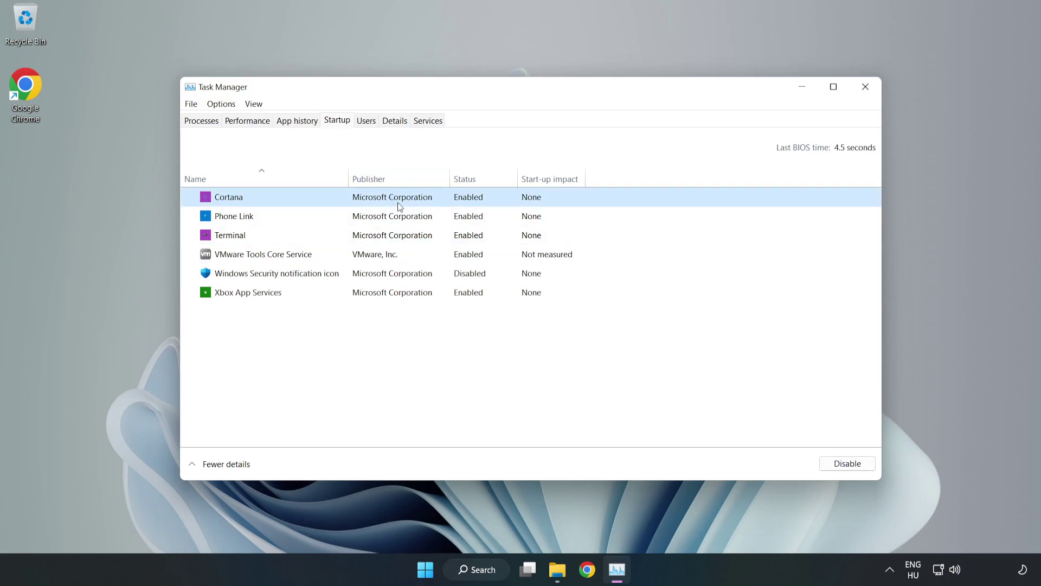
click(836, 468)
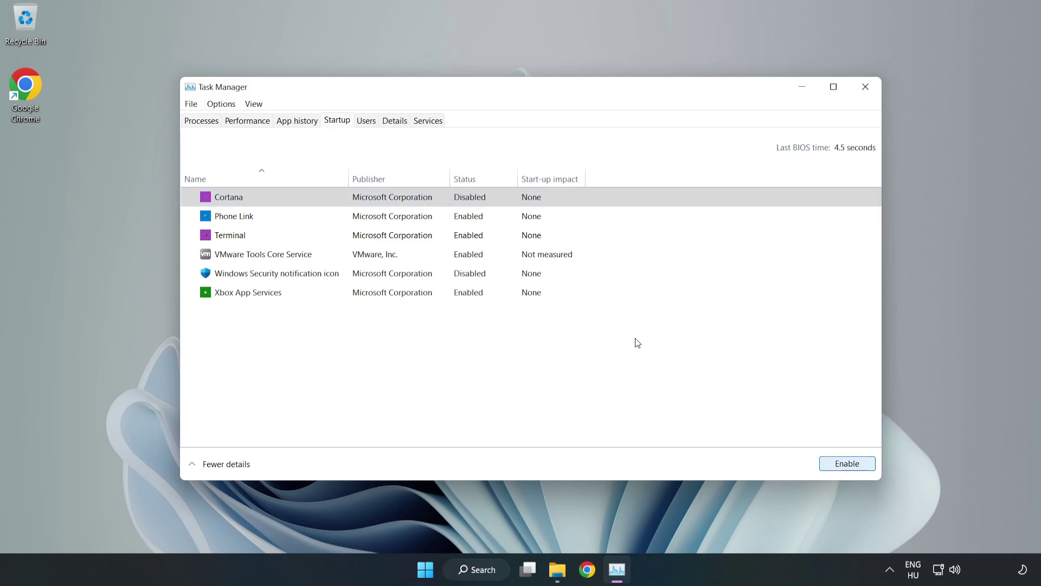
click(477, 221)
click(846, 464)
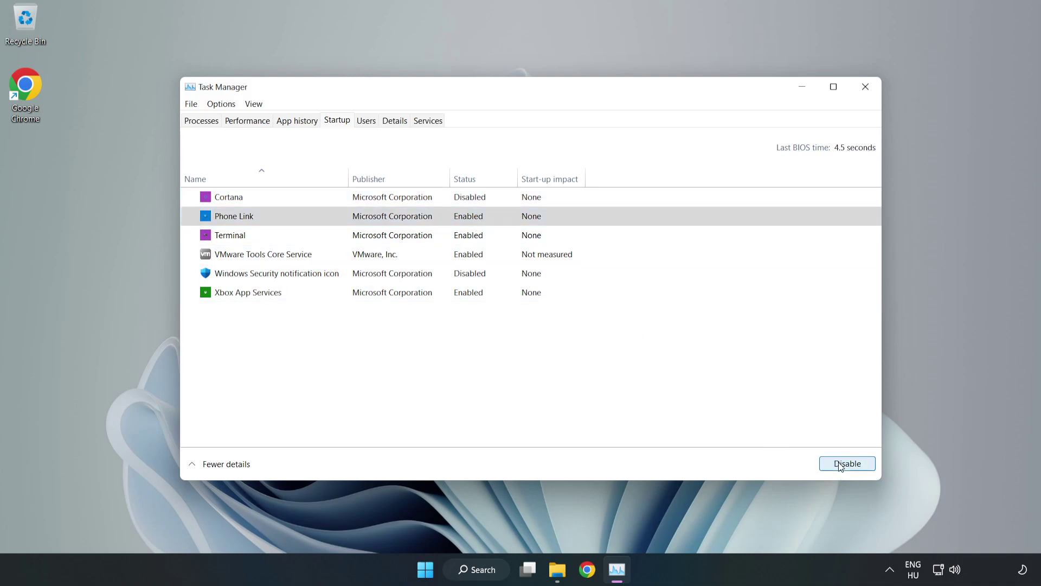
click(479, 240)
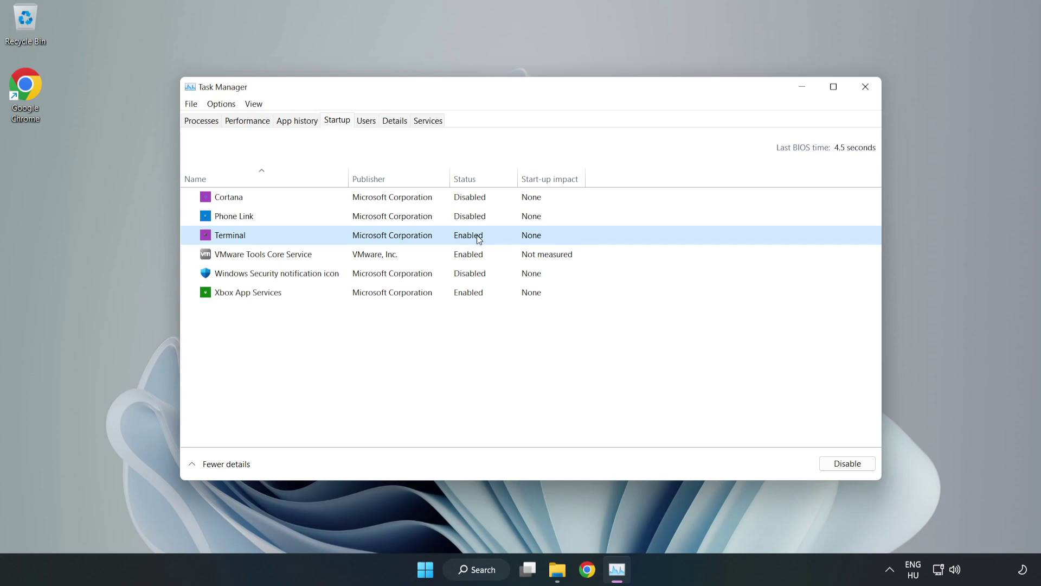
click(825, 462)
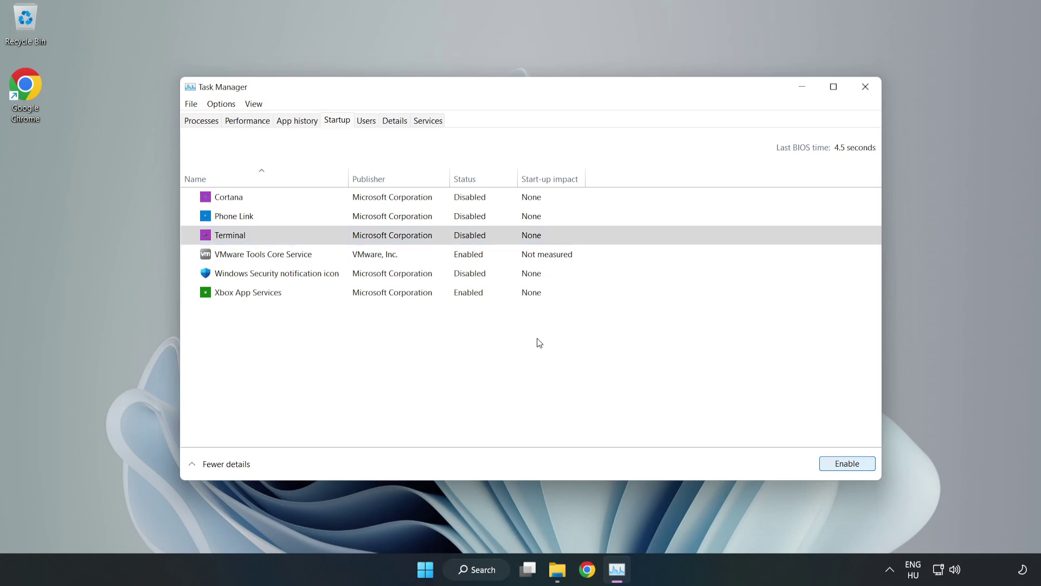
click(358, 294)
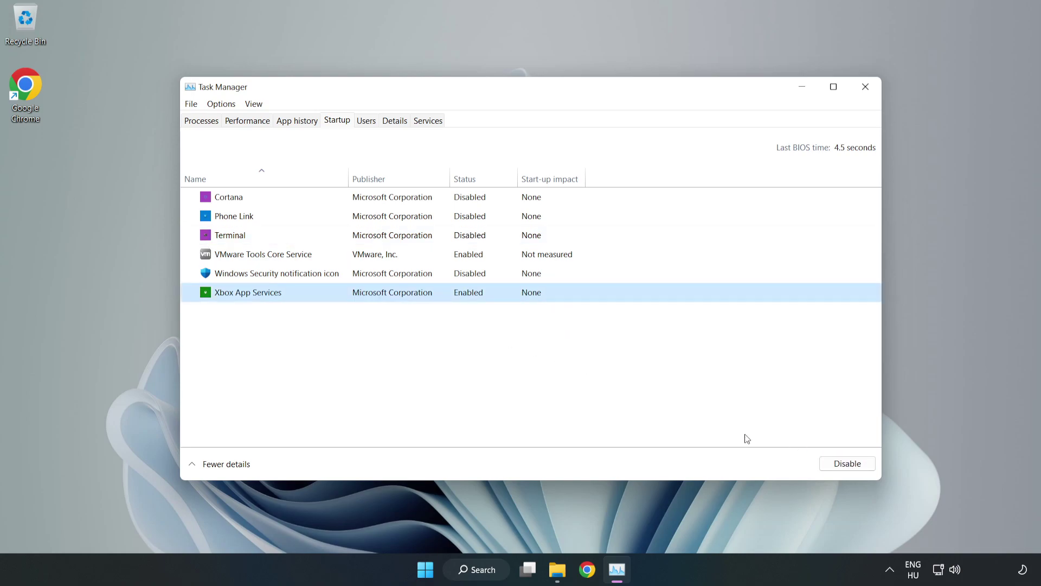
click(833, 466)
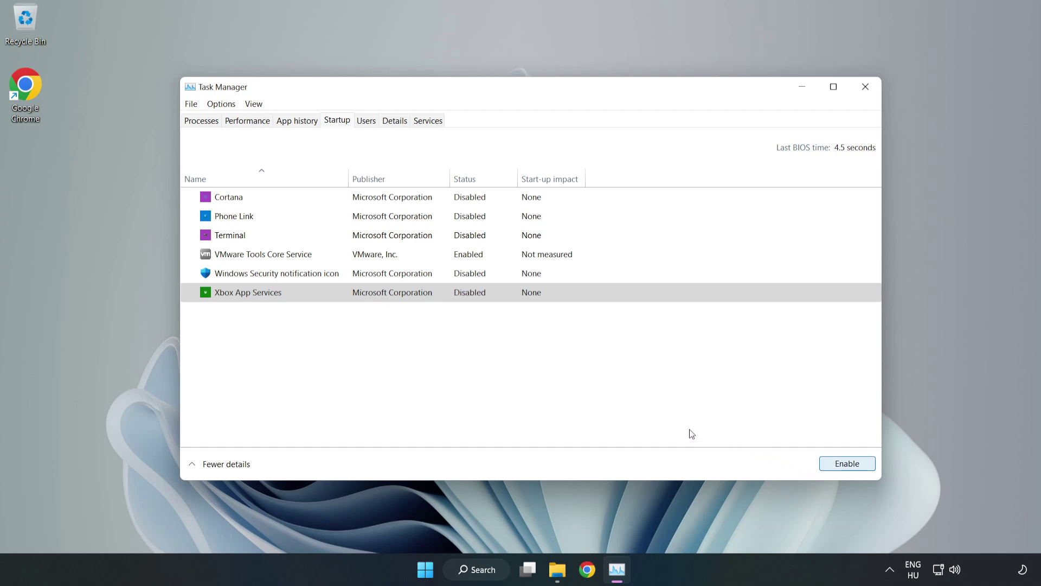
click(865, 88)
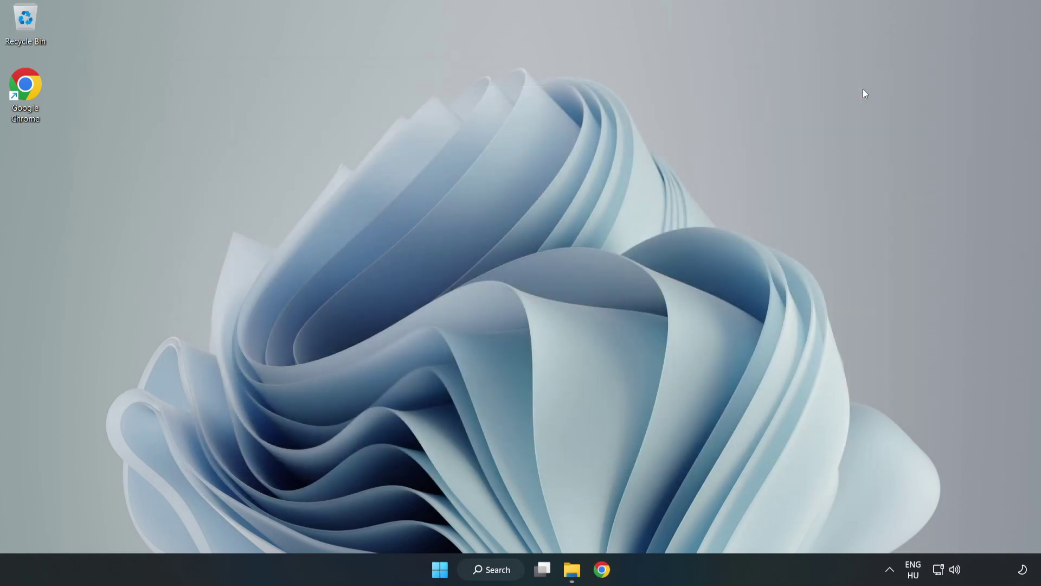
Run Check for updates in Windows Update, see the PC is up to date, and close Settings
click(497, 570)
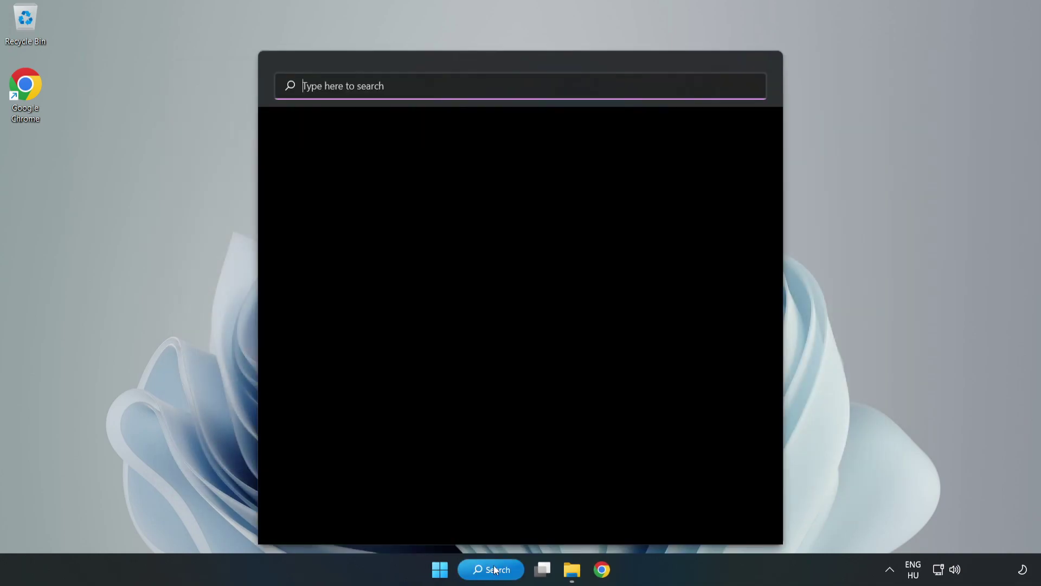
text(up)
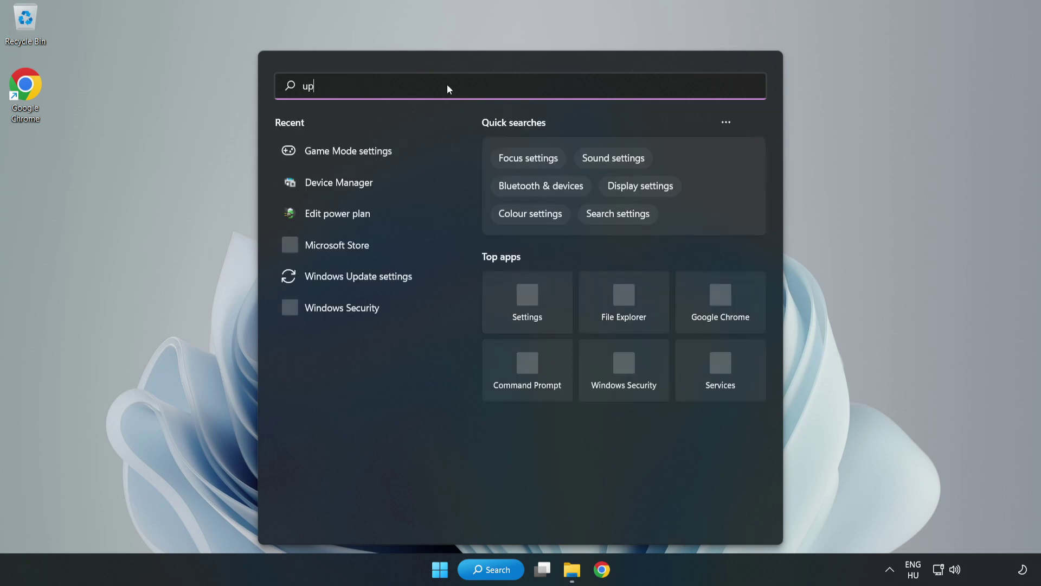
text(date)
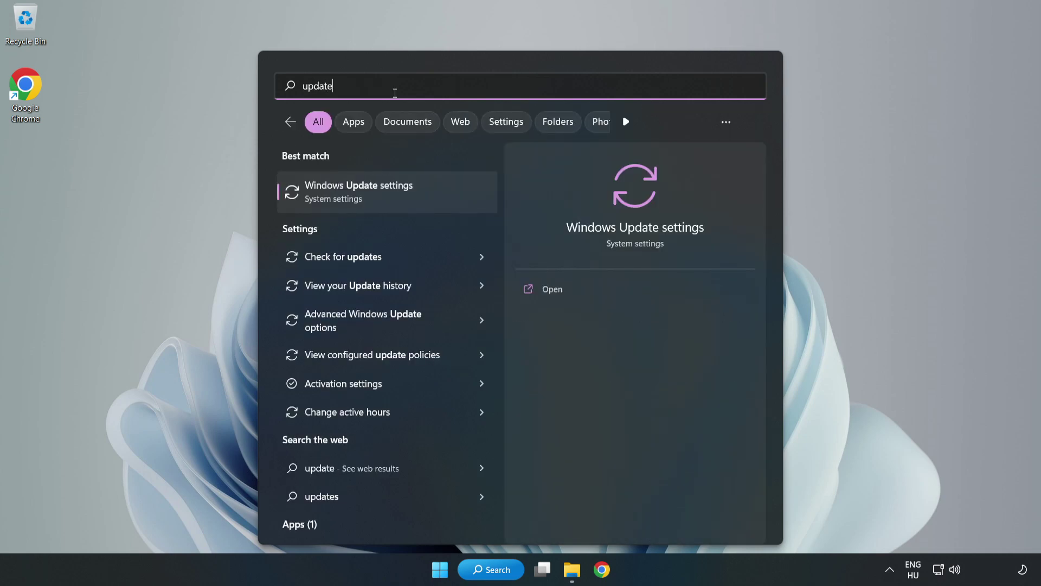
click(424, 202)
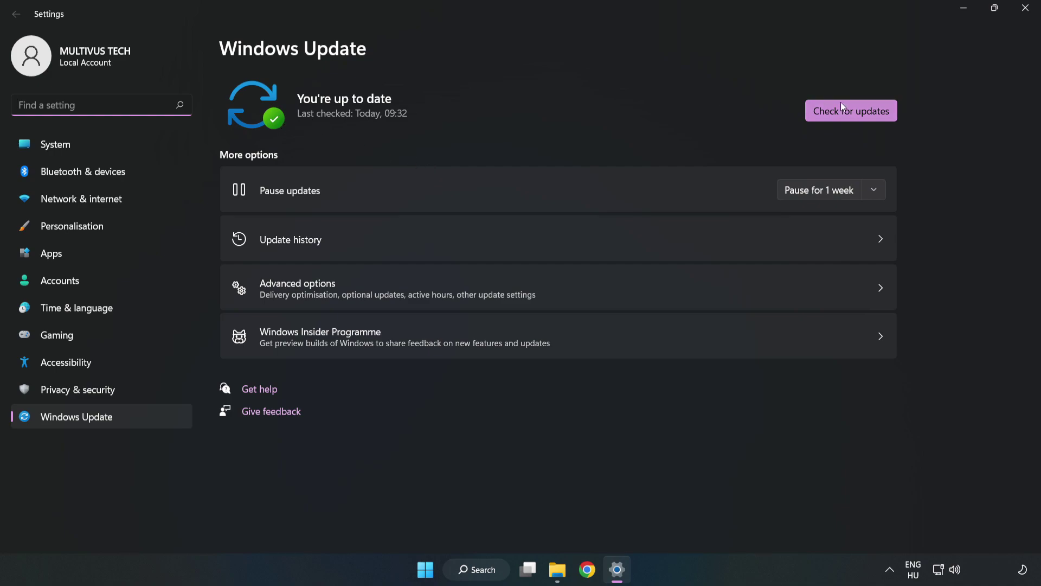
click(865, 118)
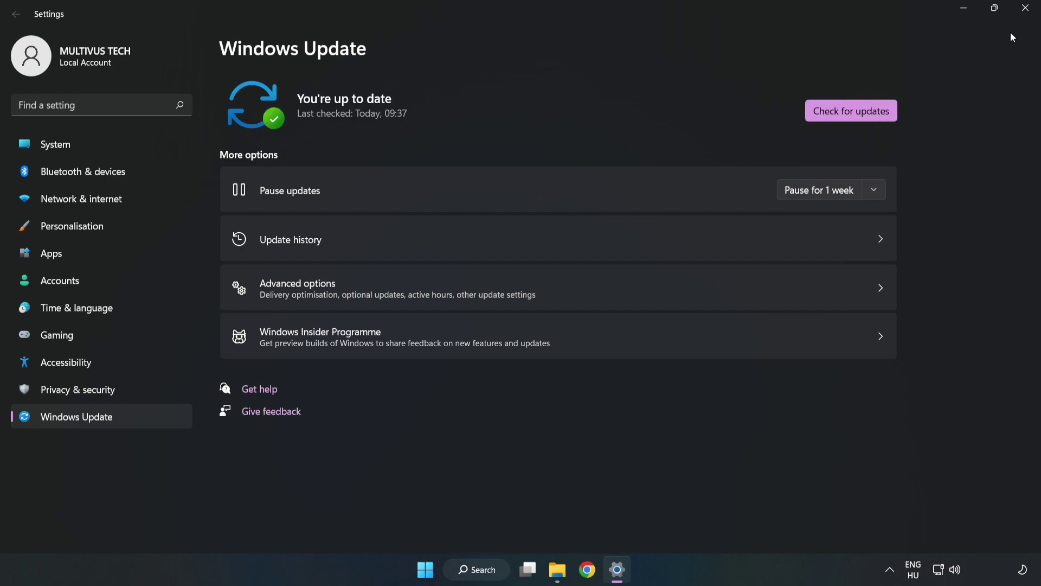
click(1025, 8)
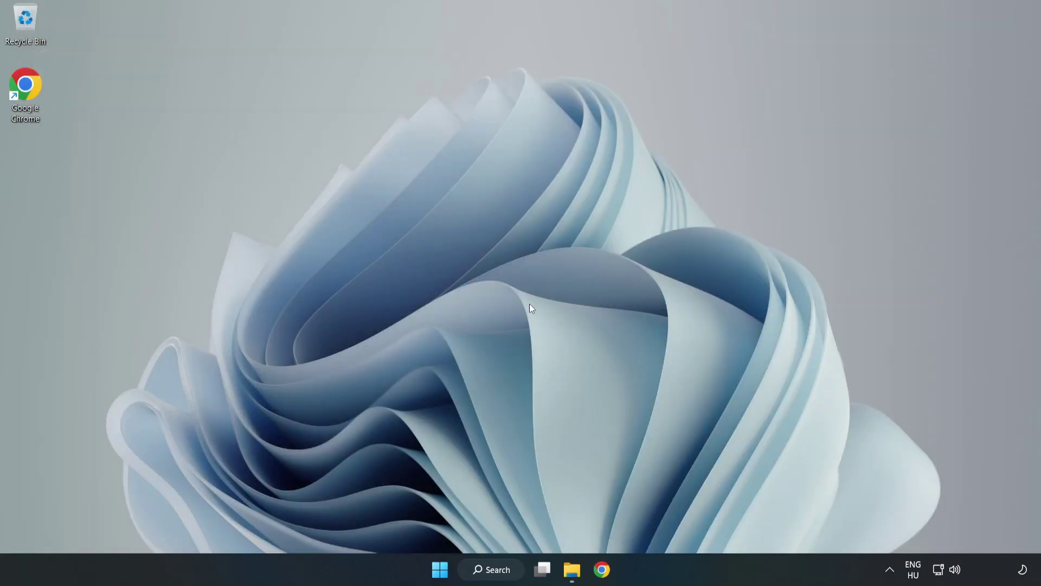
Search for regedit and launch the Registry Editor best match
click(508, 572)
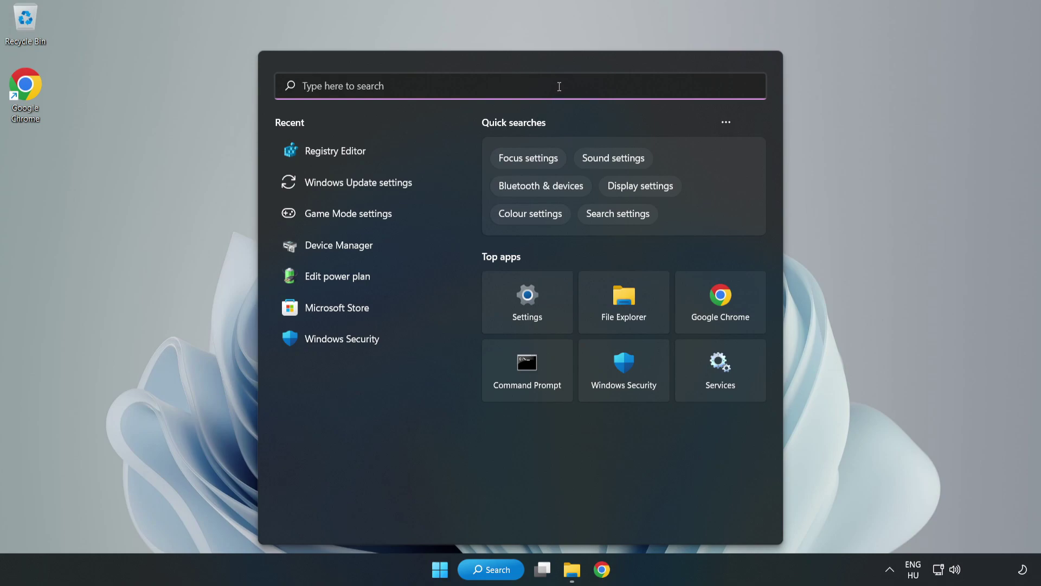
text(reged)
text(it)
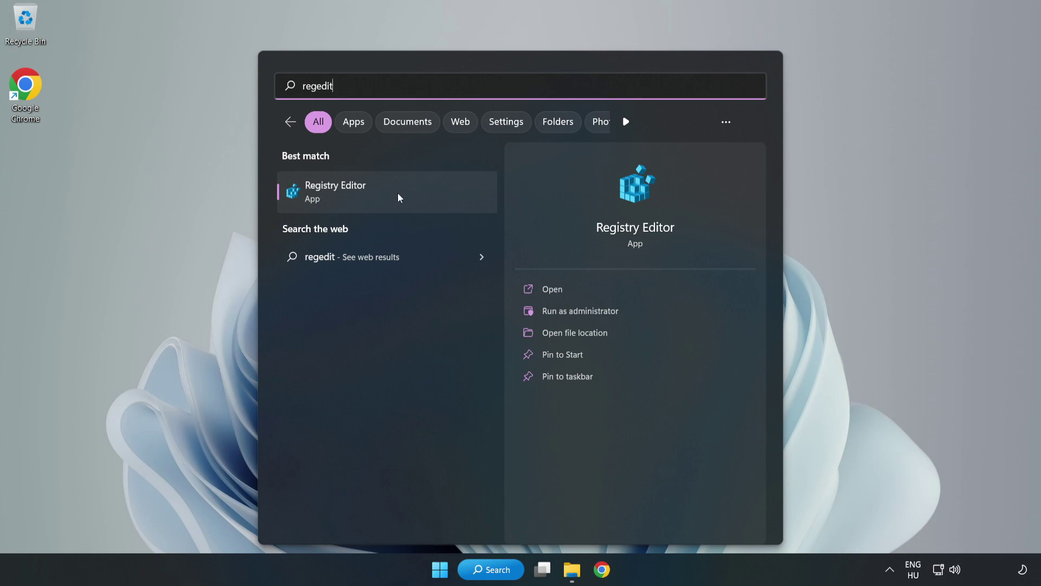
click(398, 193)
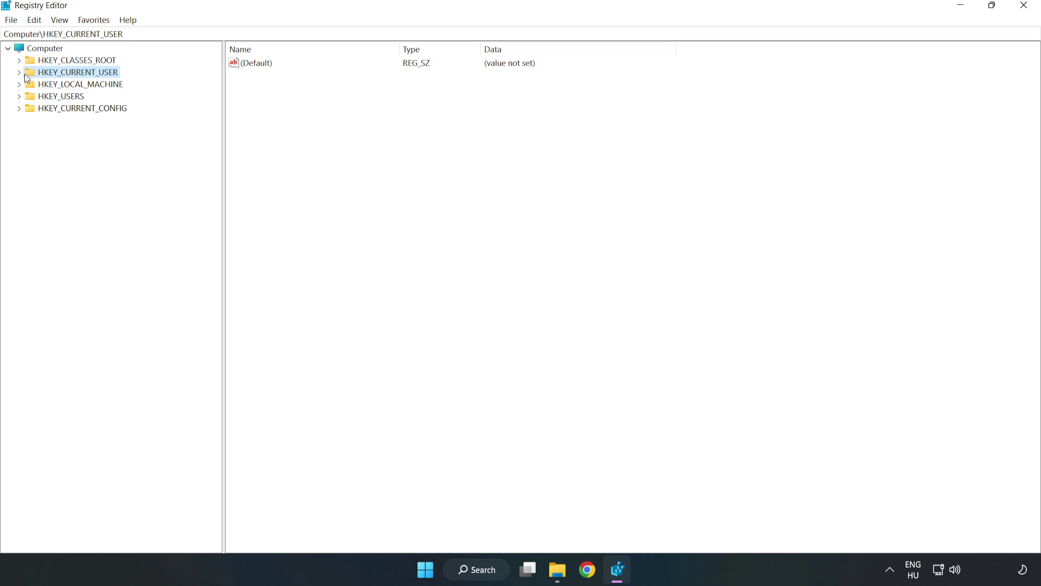
Expand HKEY_CURRENT_USER > System and select the GameConfigStore key
click(21, 74)
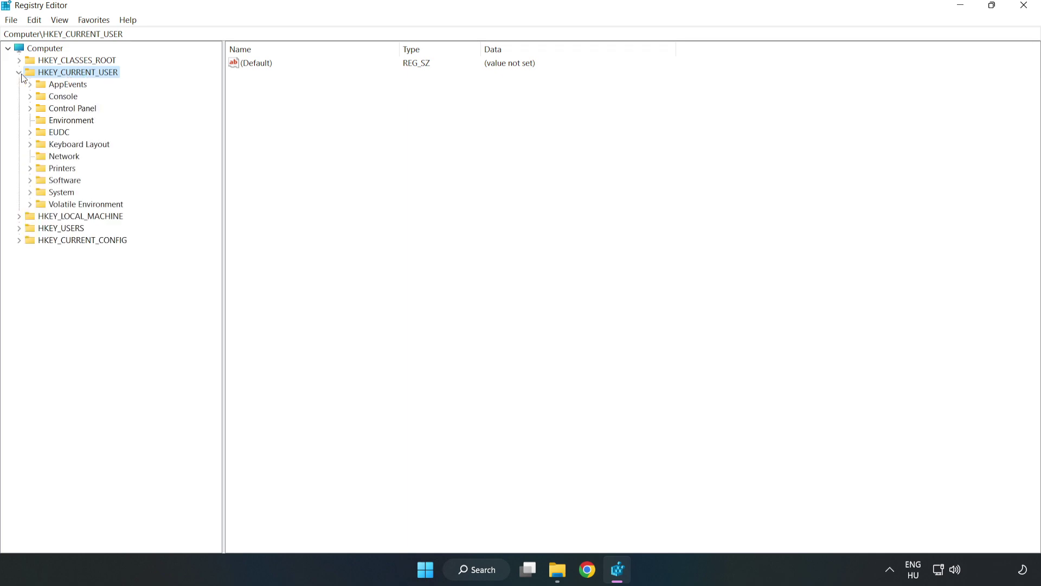
click(30, 193)
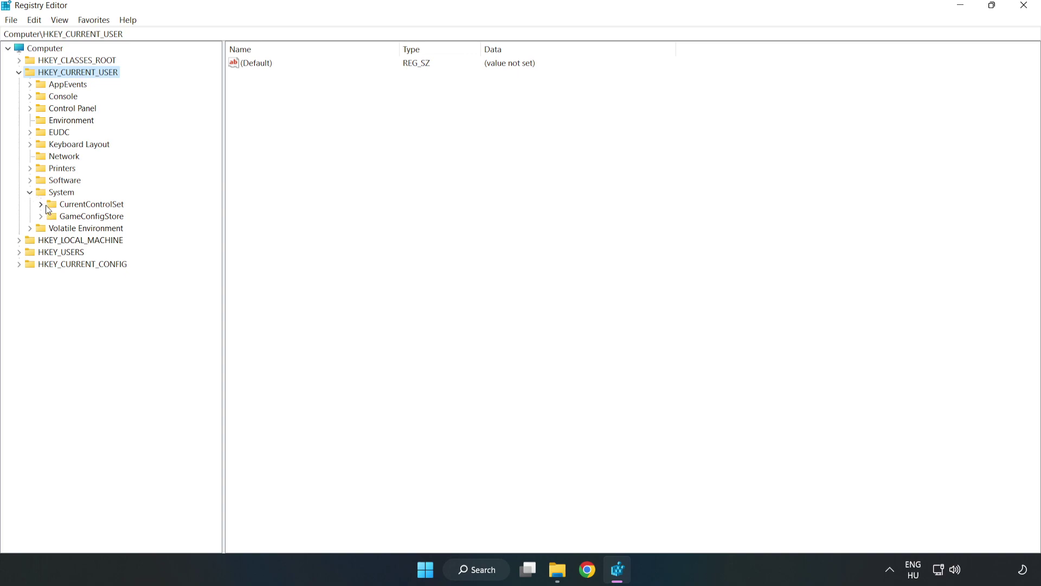
click(88, 222)
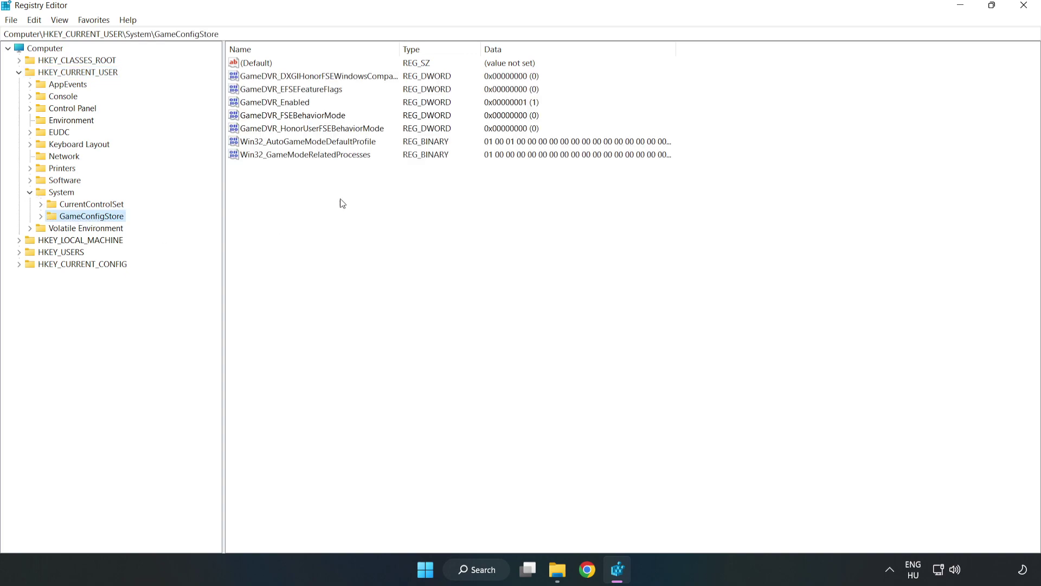
Change GameDVR_Enabled from 1 to 0, then collapse the HKEY_CURRENT_USER branch
click(259, 105)
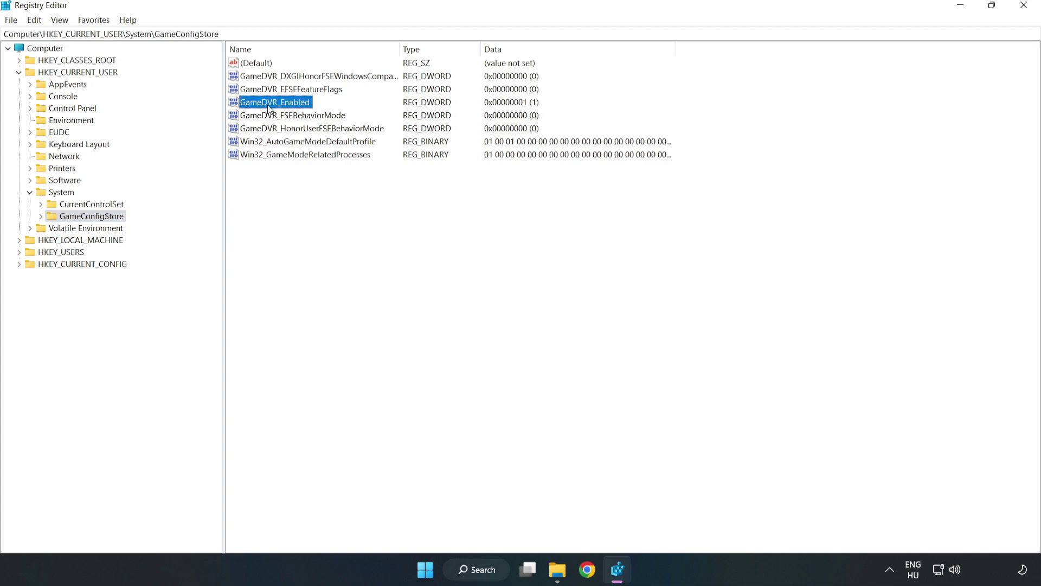
right_click(284, 107)
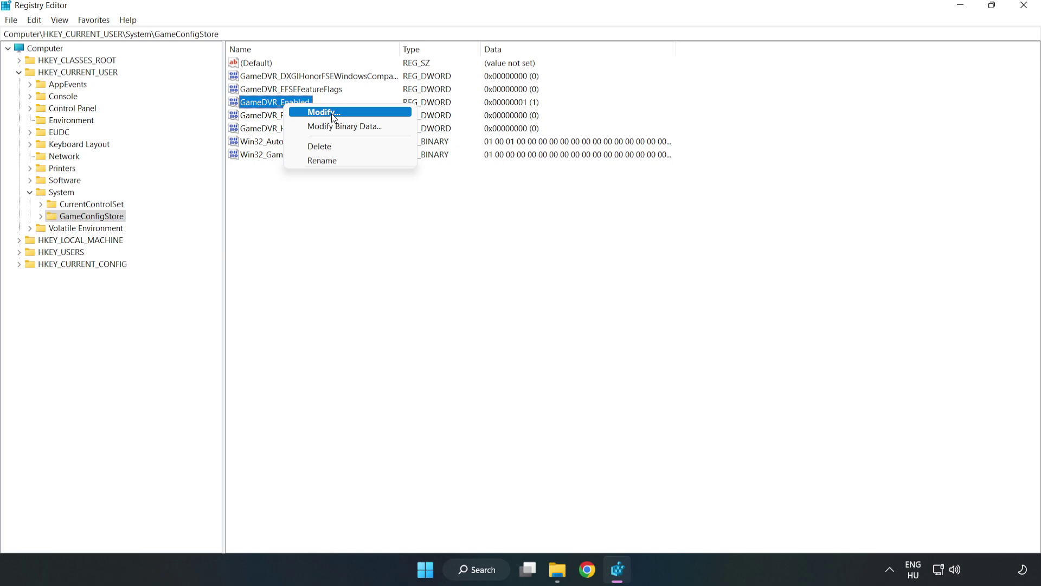
click(331, 114)
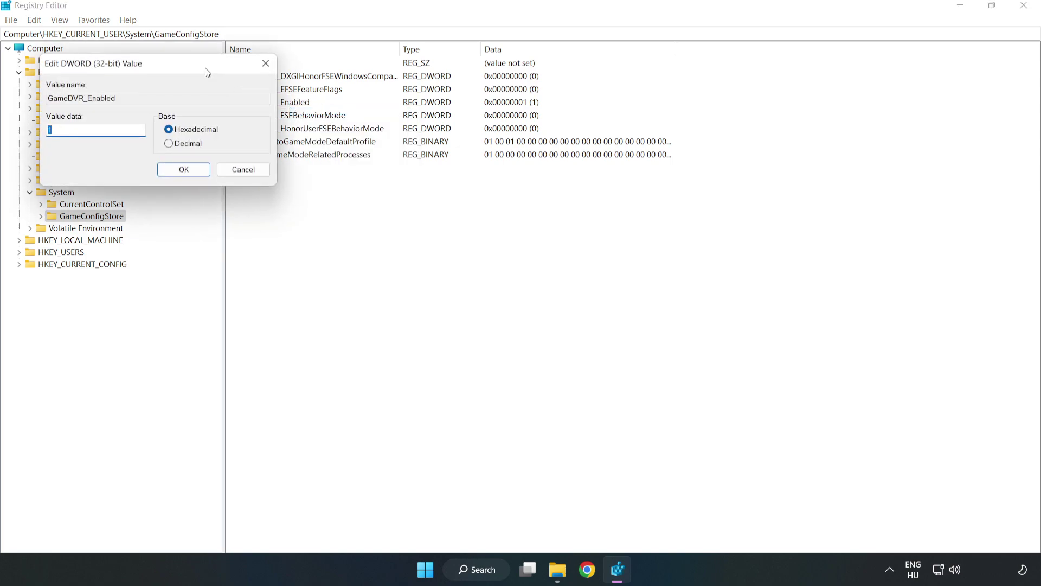
drag(207, 72, 580, 221)
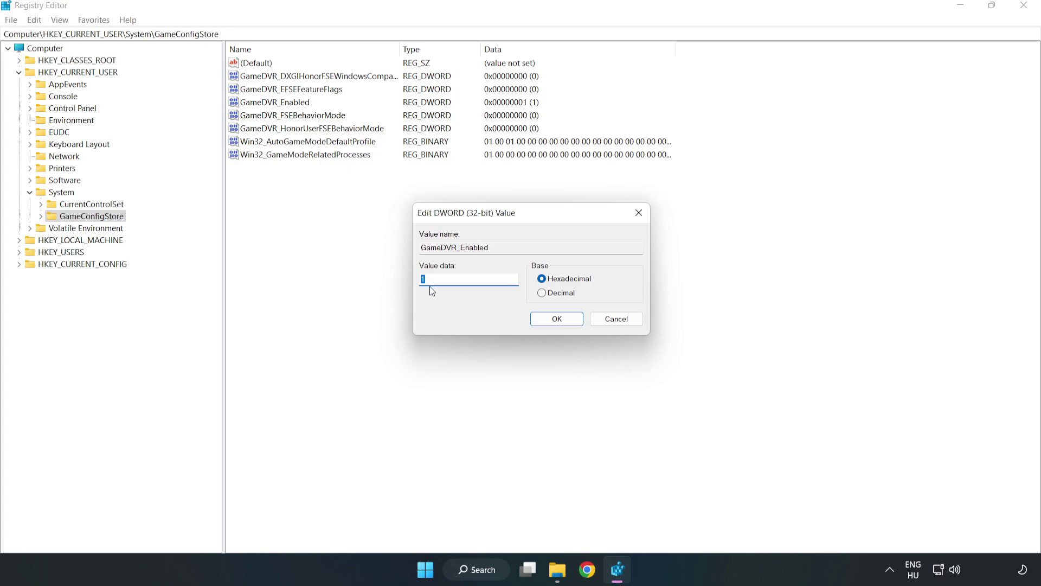
text(0)
click(557, 320)
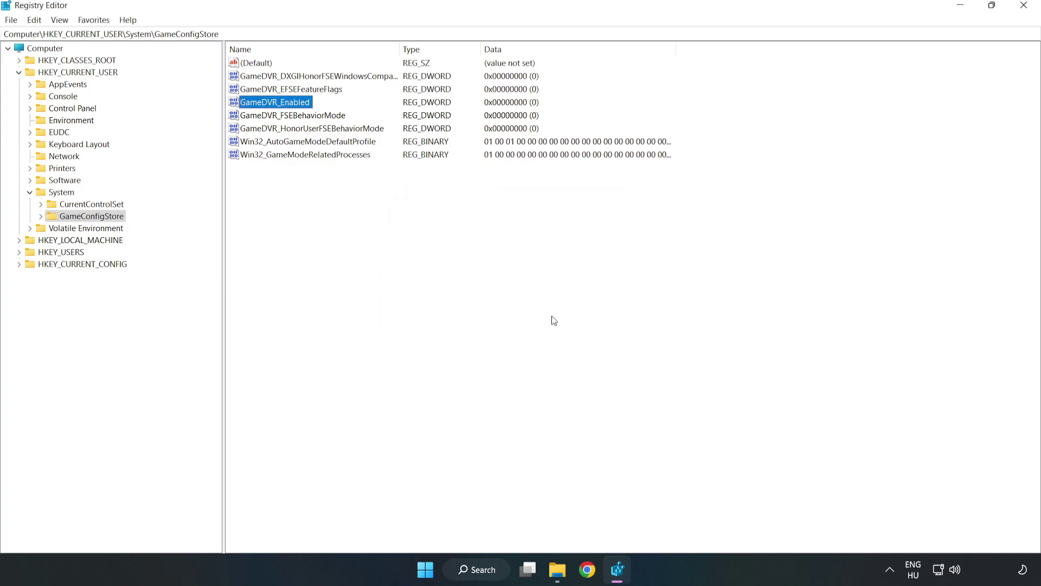
click(19, 73)
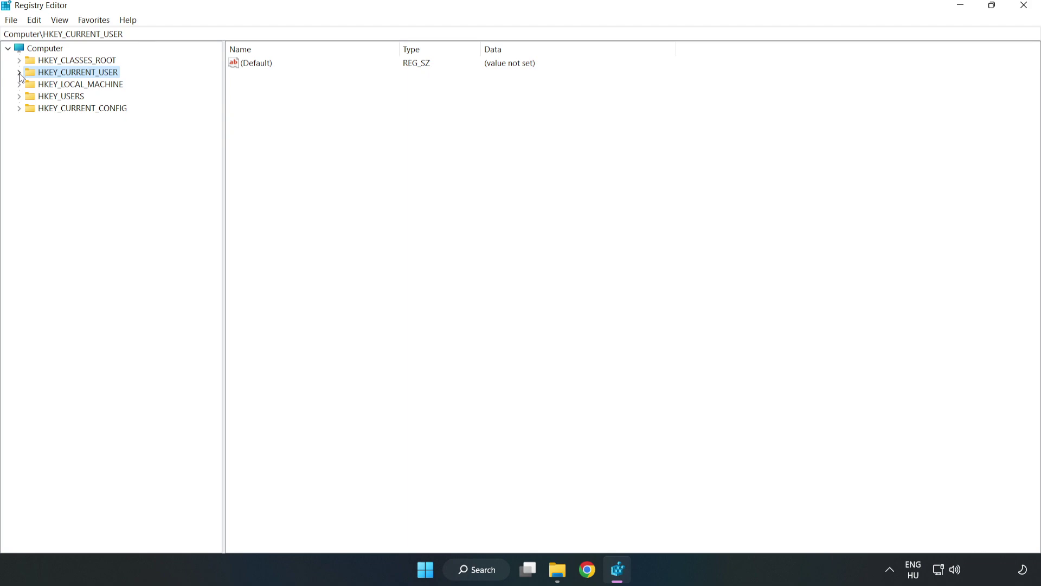
Navigate to HKLM\SOFTWARE\Microsoft\PolicyManager\default\ApplicationManagement\AllowGameDVR
double_click(25, 85)
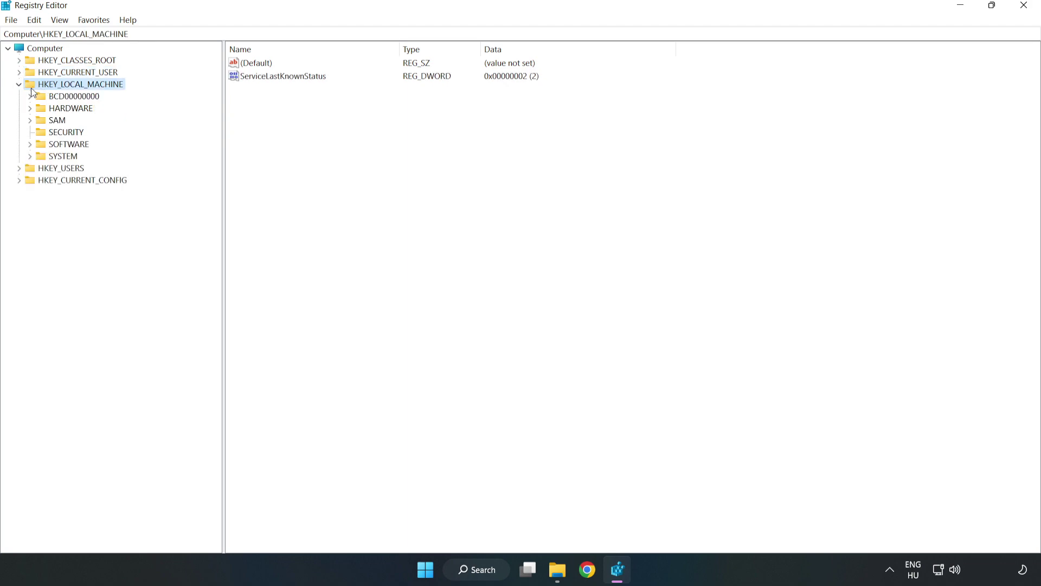
click(30, 145)
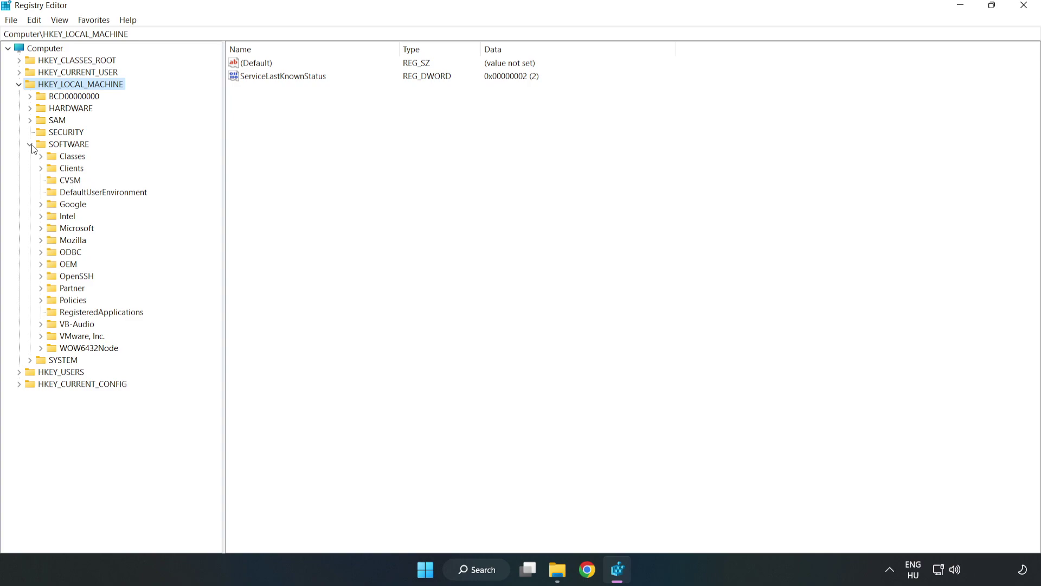
click(41, 230)
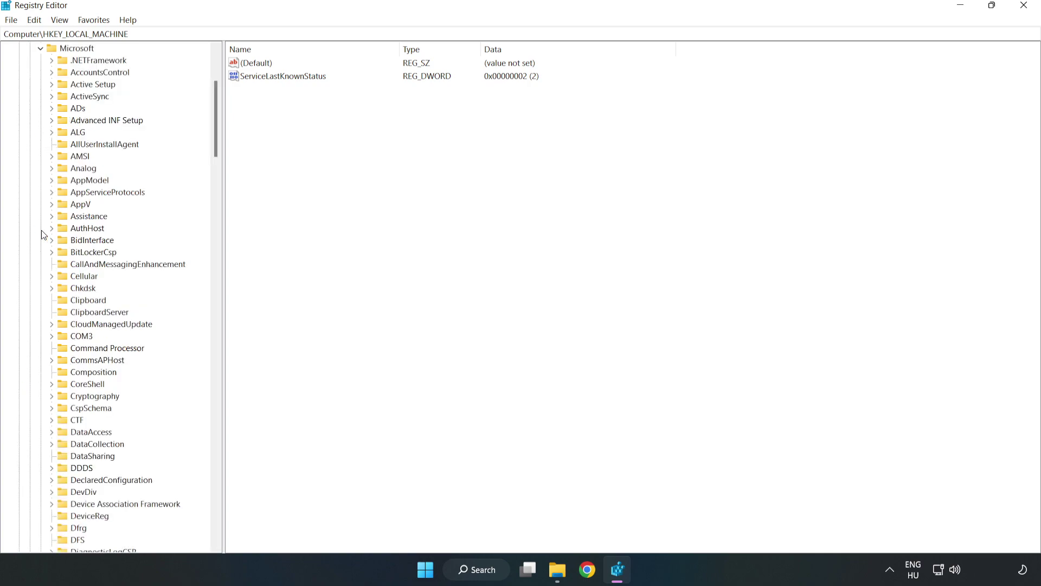
drag(214, 139, 238, 386)
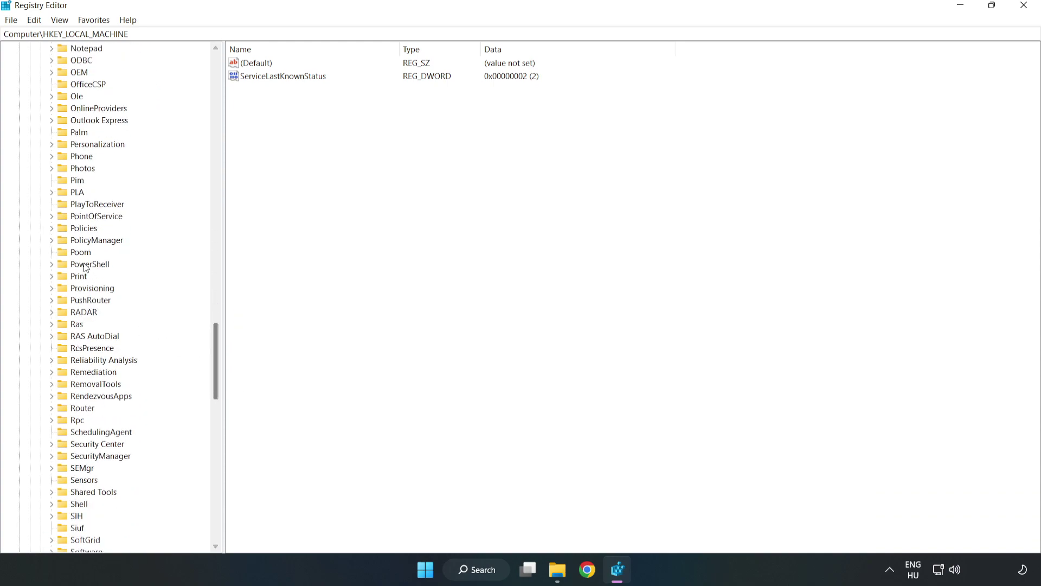
click(51, 240)
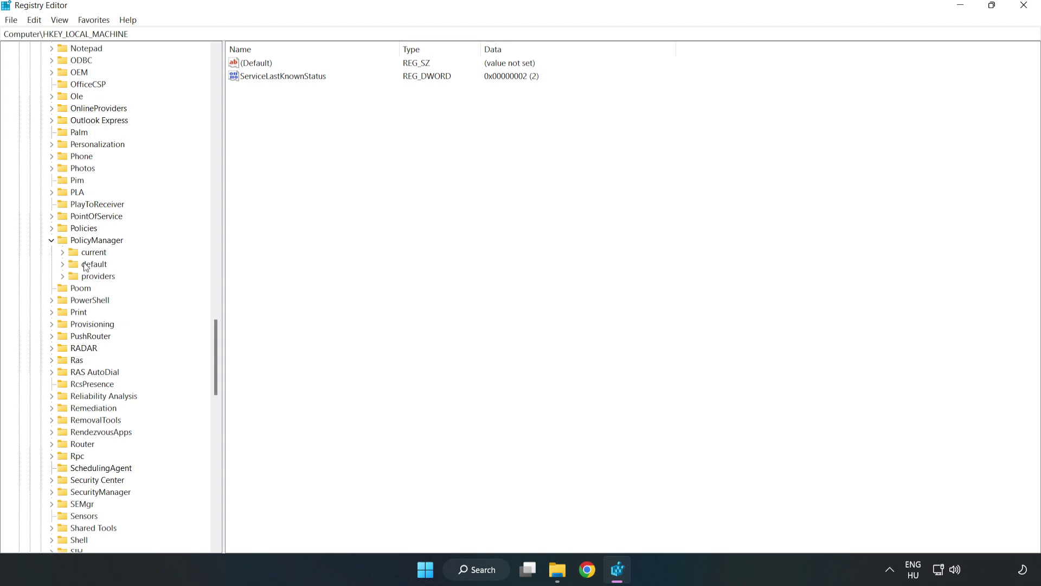
click(63, 264)
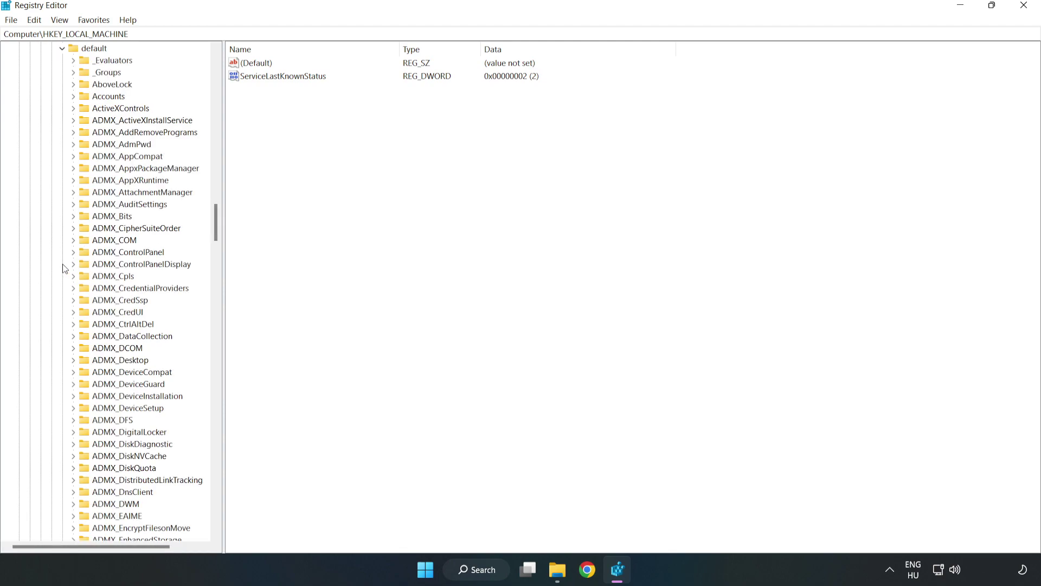
drag(216, 222, 85, 277)
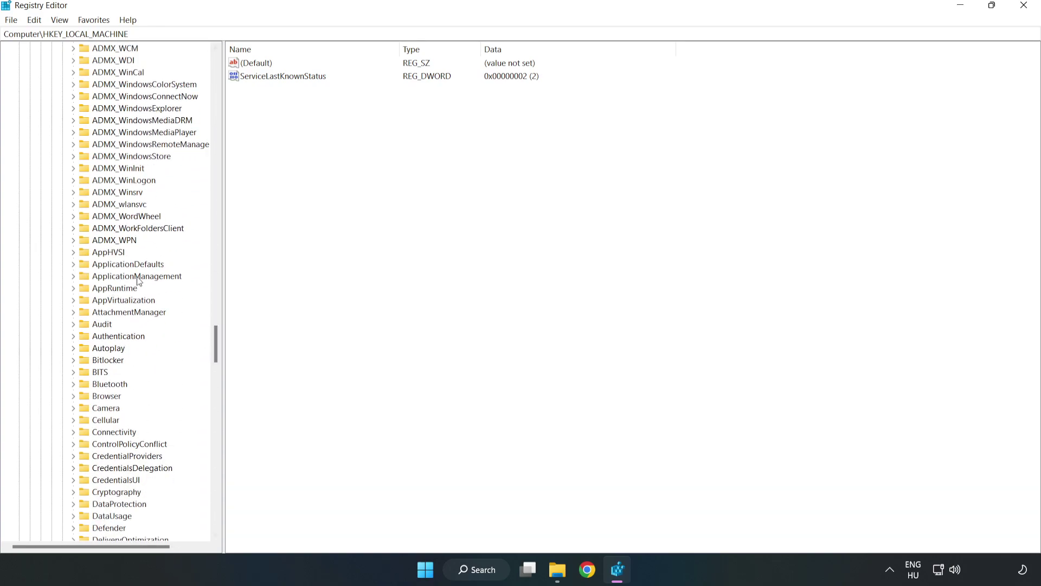
click(74, 276)
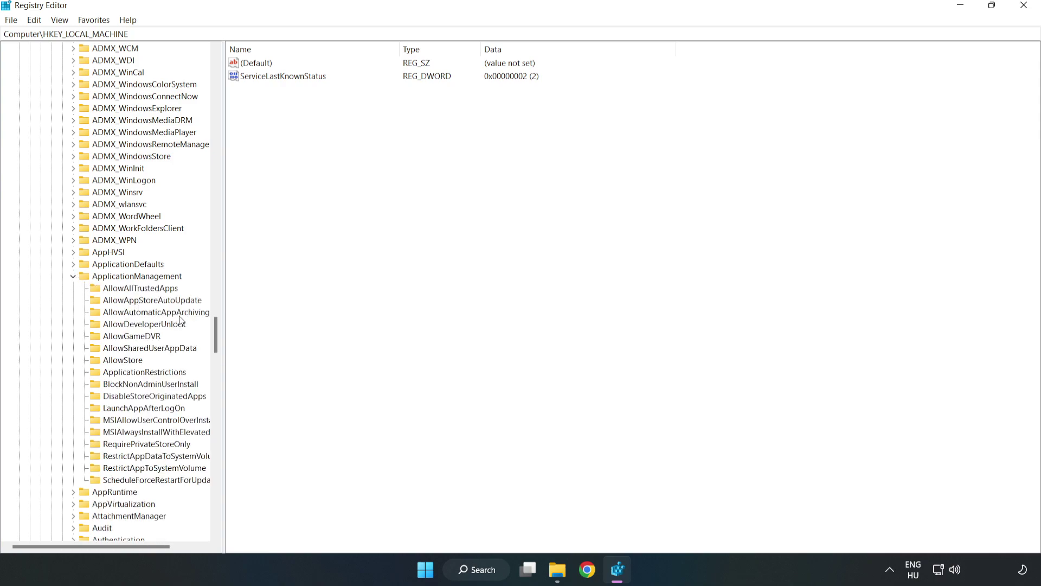
click(121, 337)
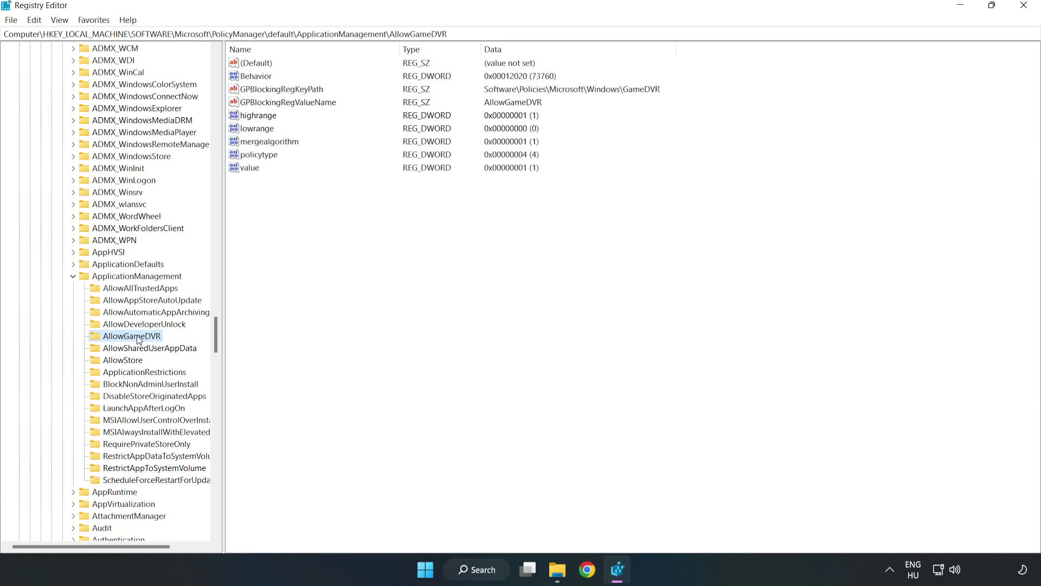
Set the AllowGameDVR 'value' entry to 0 and close Registry Editor
click(245, 170)
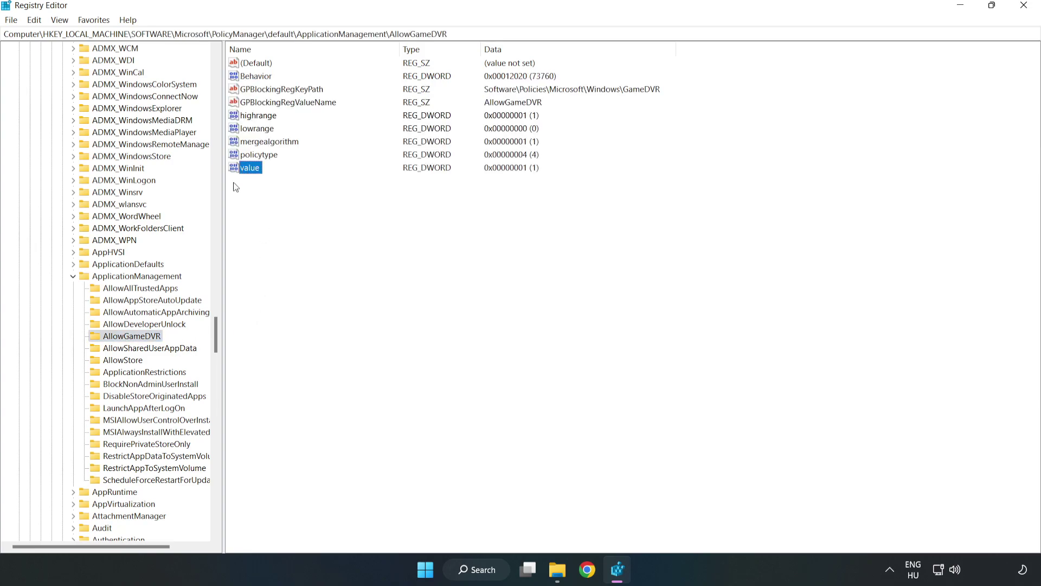
right_click(264, 172)
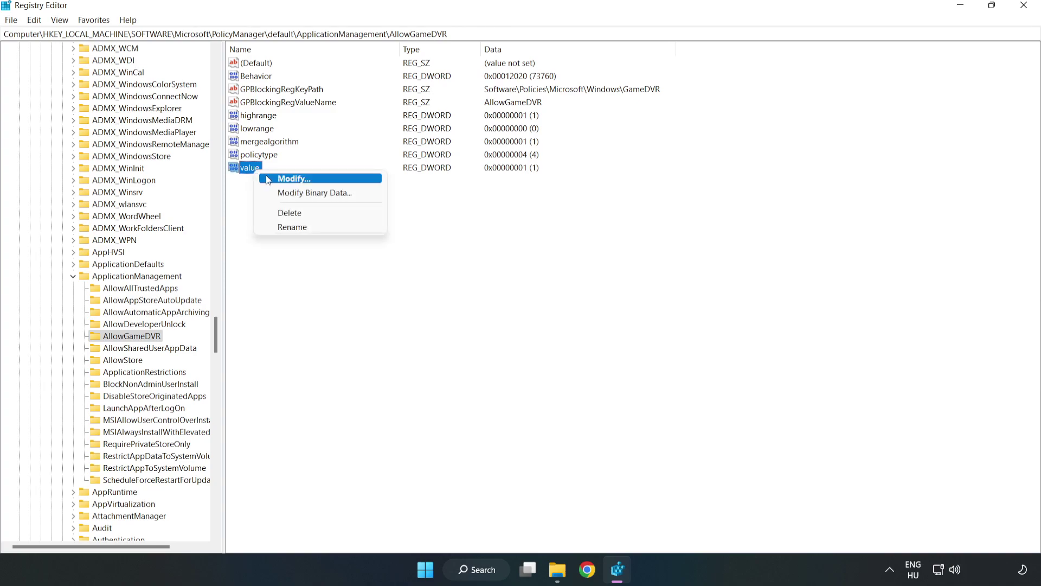
click(300, 182)
drag(189, 64, 530, 216)
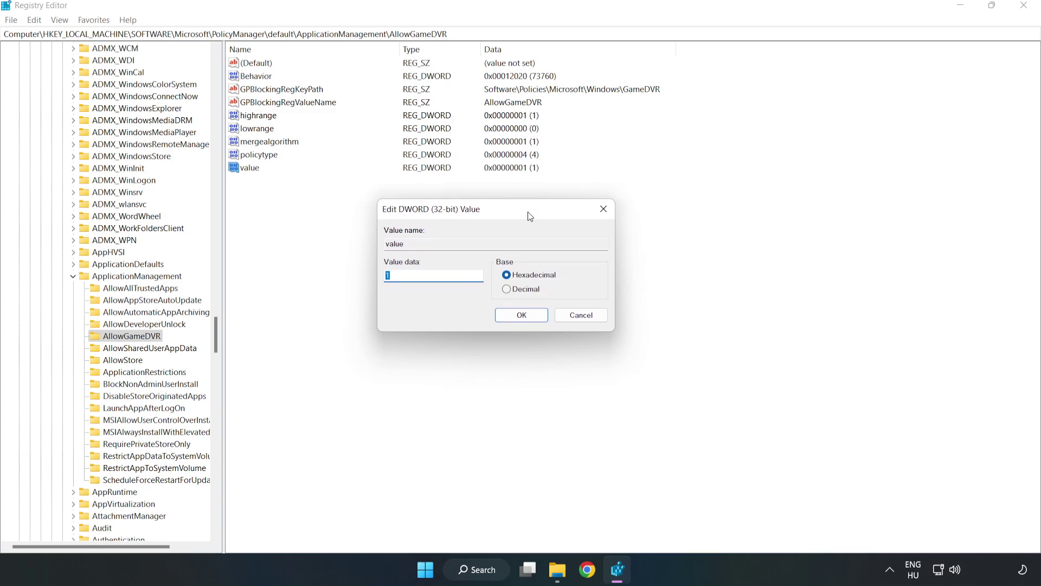
key(BackSpace)
text(0)
click(522, 316)
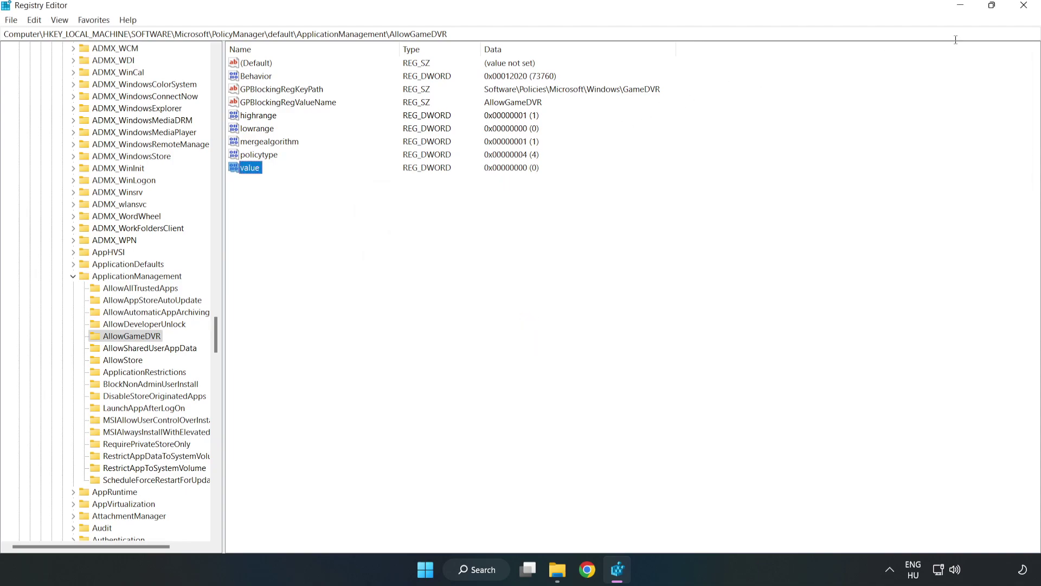
click(1024, 7)
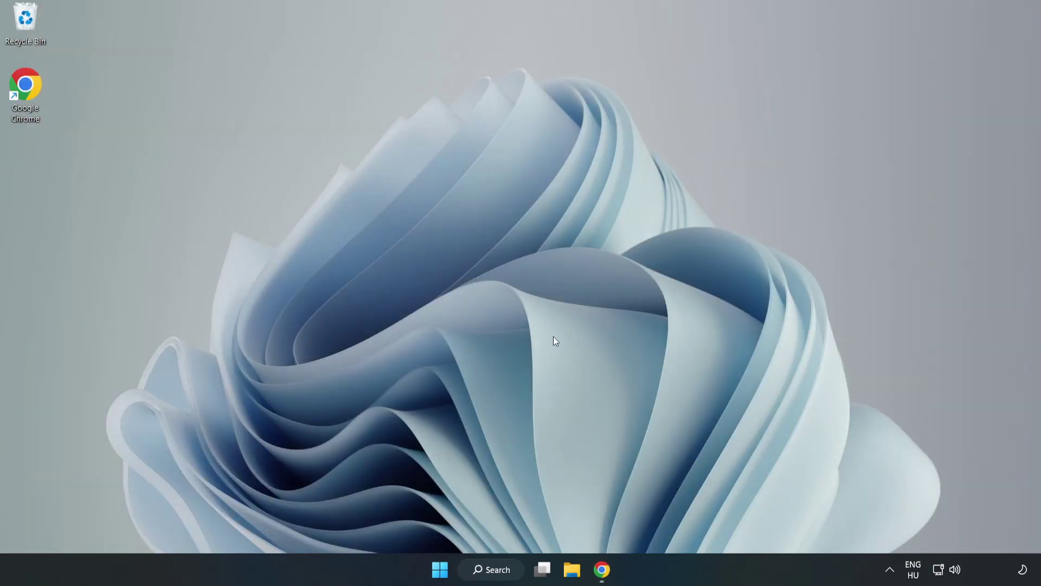
Download the DirectX End-User Runtime Web Installer and launch dxwebsetup.exe from the downloads bar
click(605, 578)
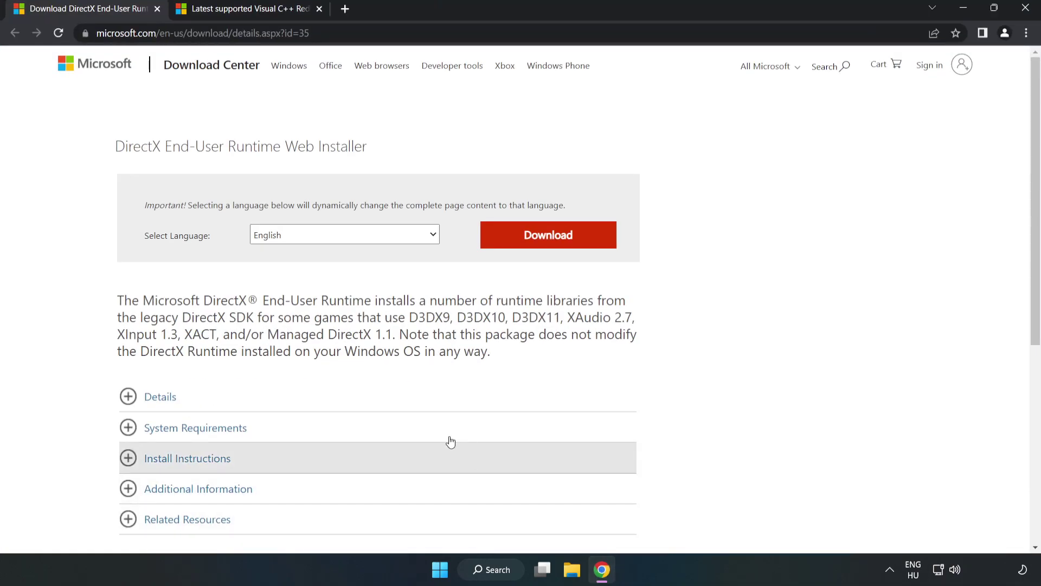
click(170, 30)
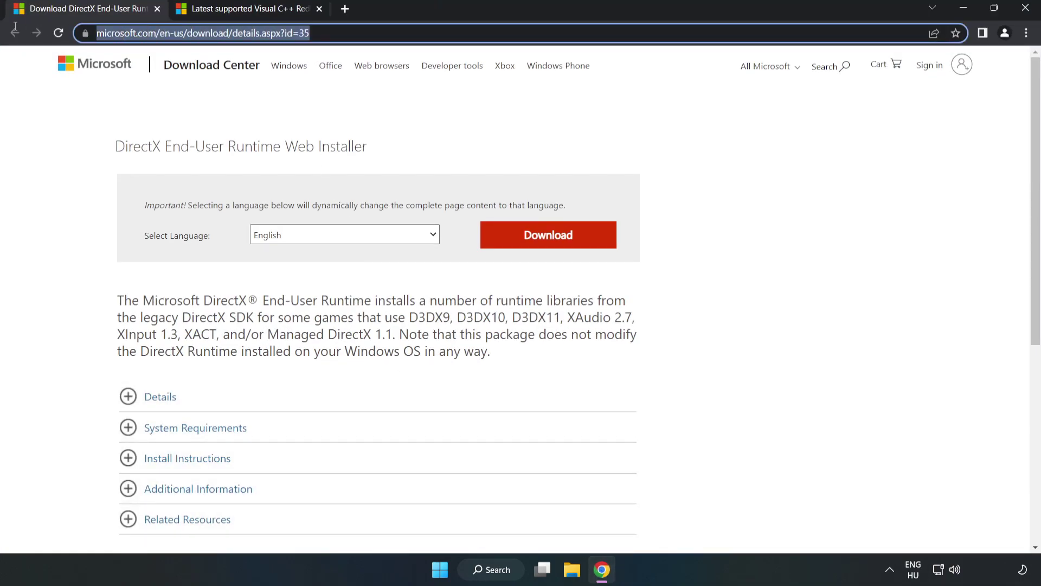
click(421, 127)
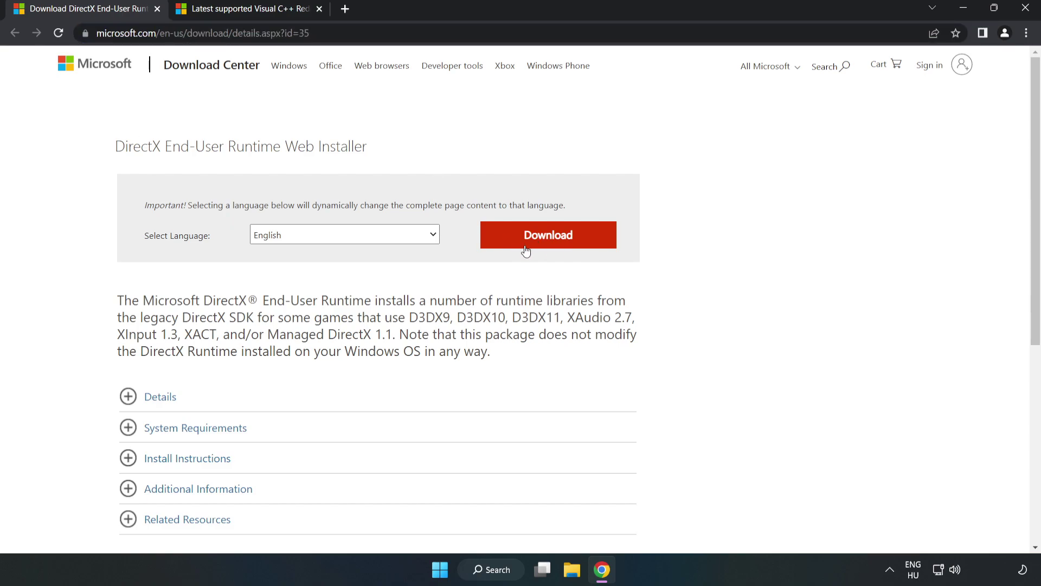
click(556, 247)
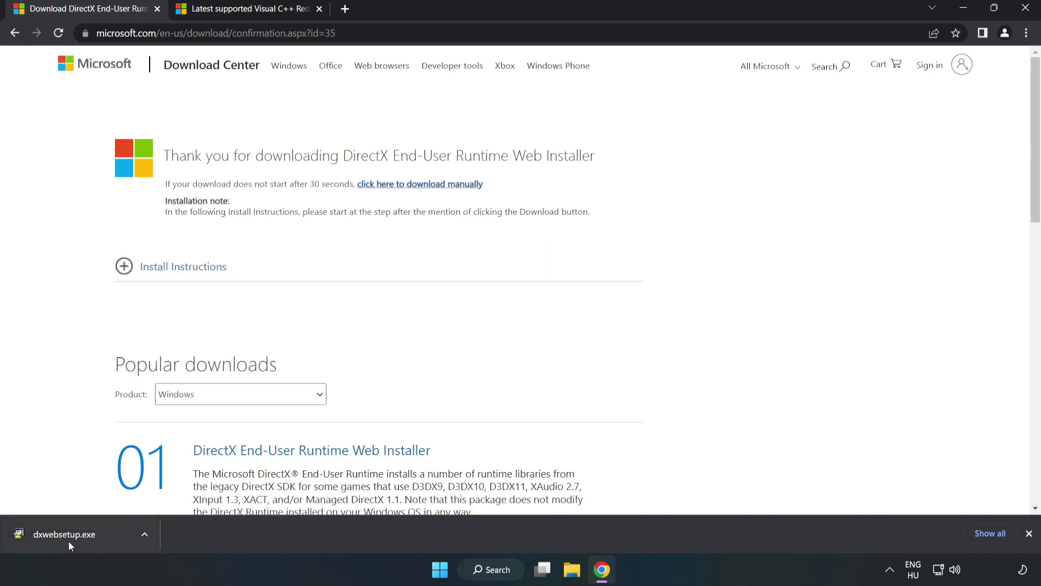
click(106, 537)
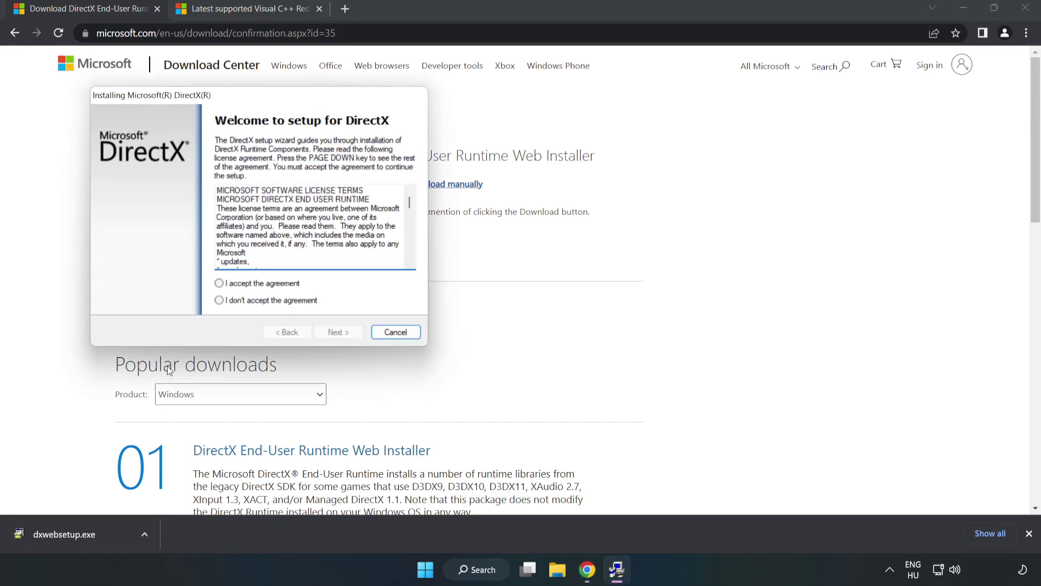
Accept the DirectX licence, decline the Bing Bar, and run DirectX Setup through to Finish
drag(239, 96, 499, 147)
drag(671, 255, 671, 320)
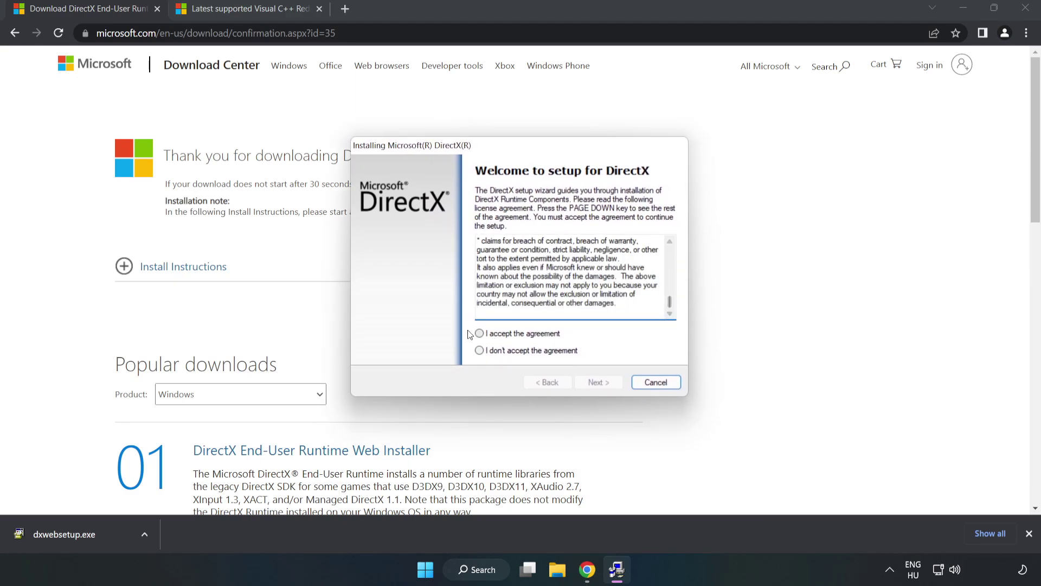
click(490, 335)
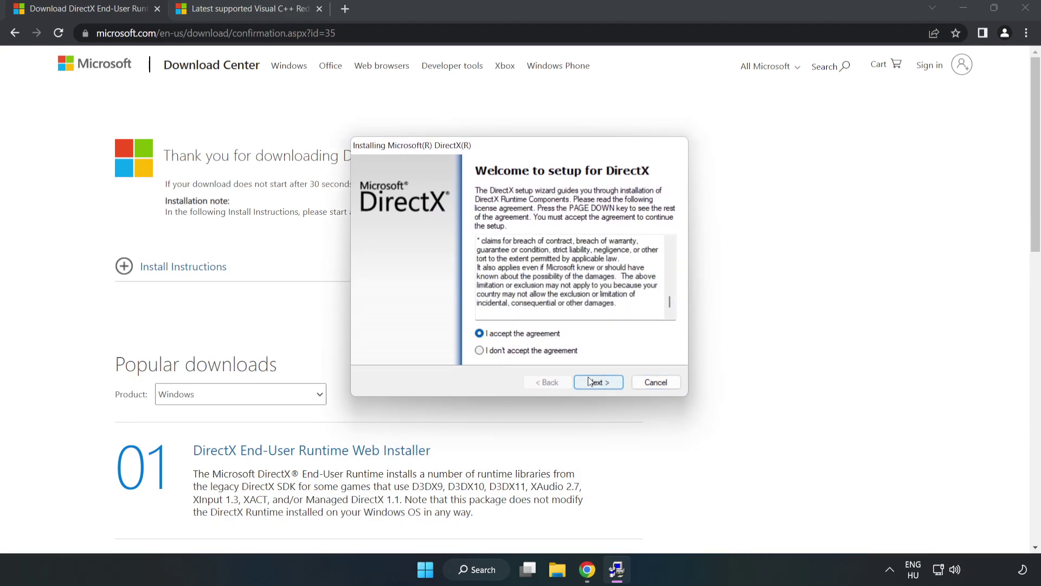
click(598, 383)
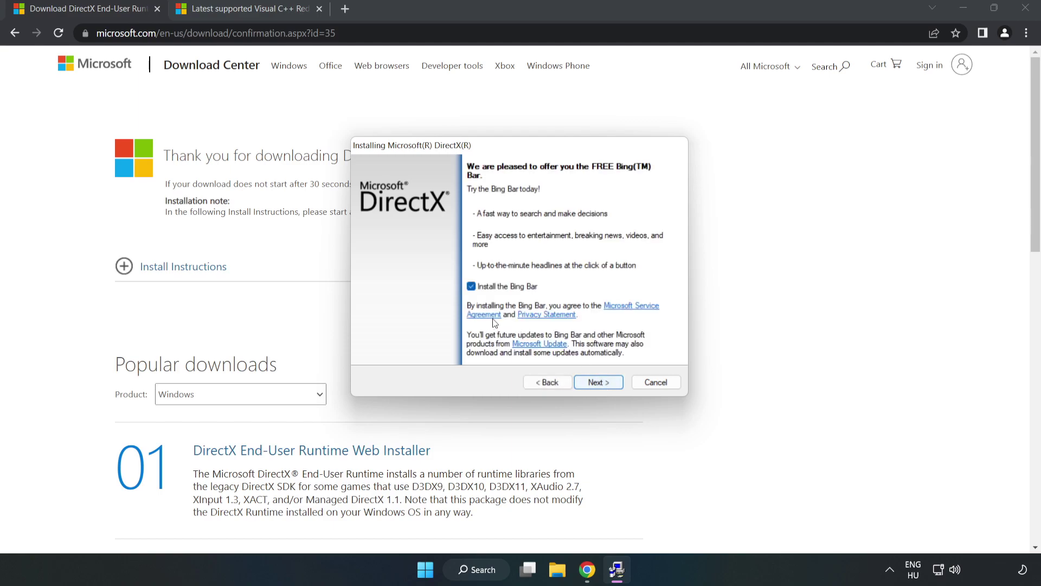
click(471, 288)
click(601, 383)
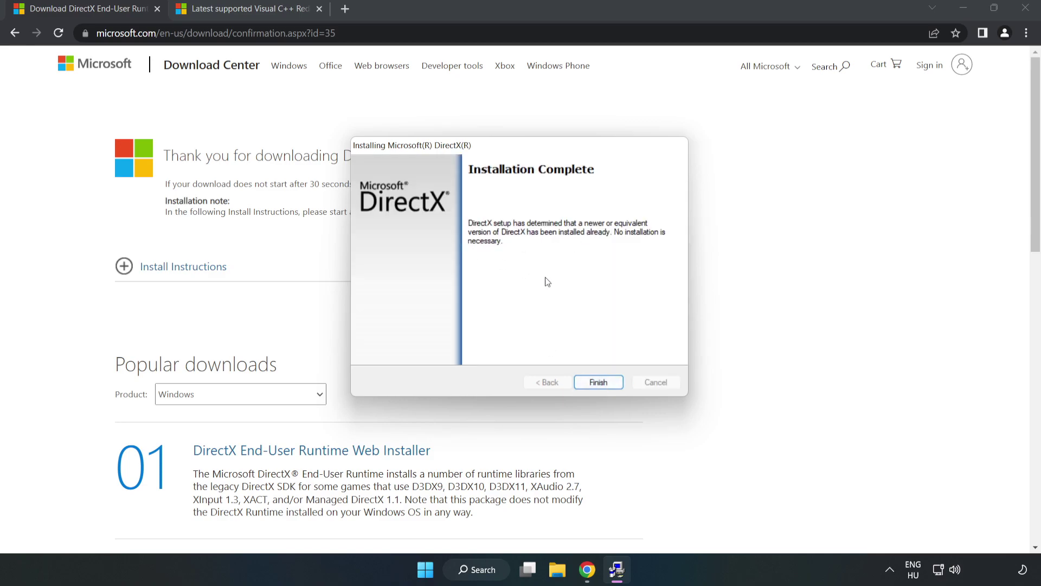
click(599, 383)
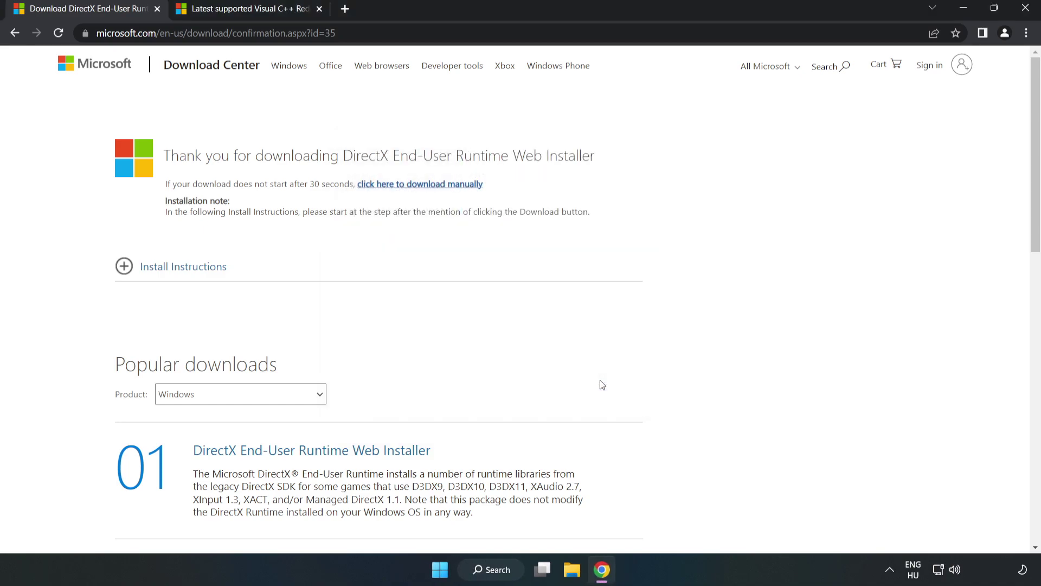
Download the ARM64, x86 and x64 Visual C++ redistributables, allowing multiple downloads
click(157, 10)
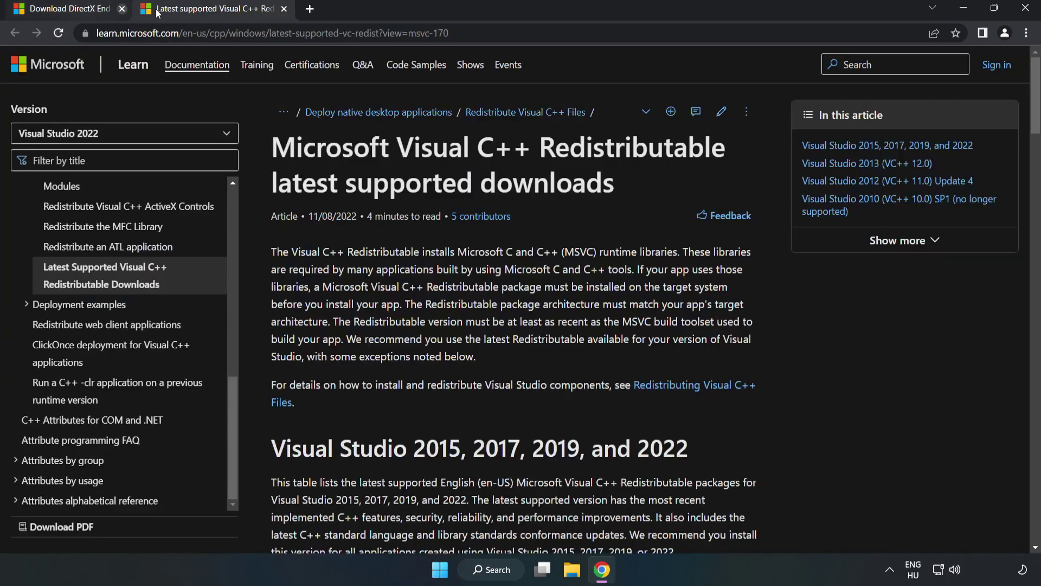
click(477, 33)
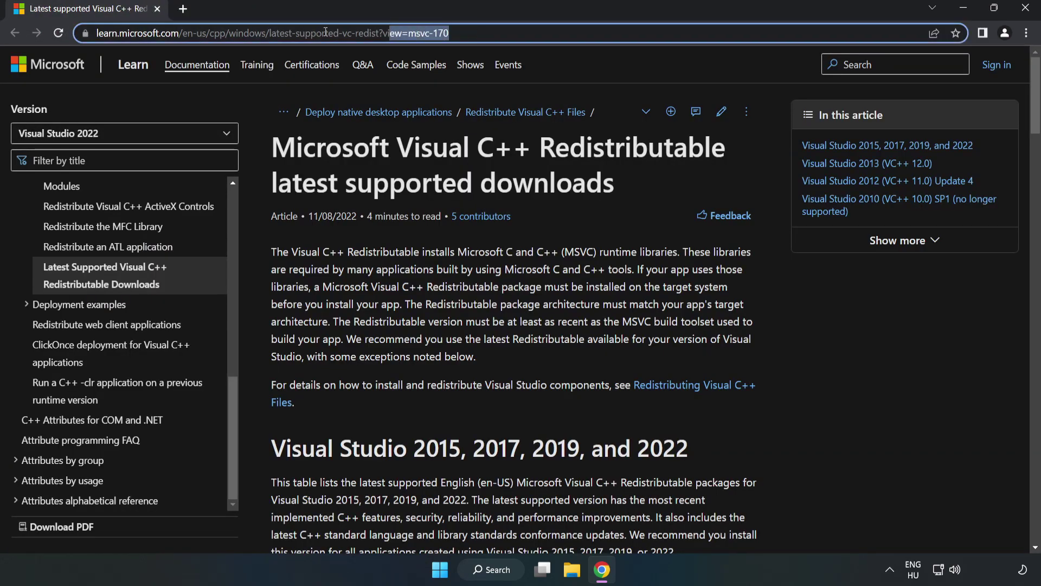
click(488, 33)
click(570, 57)
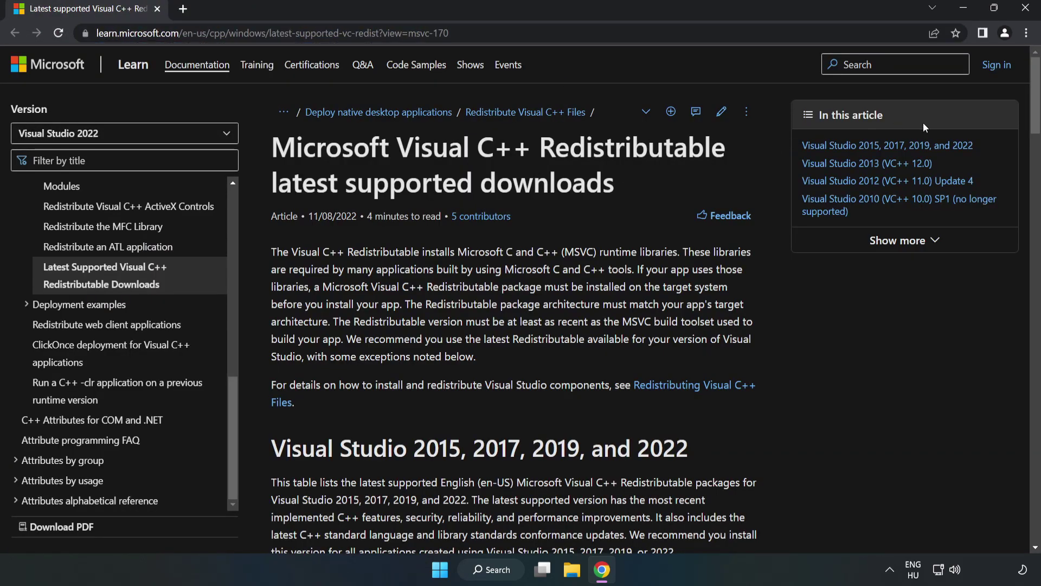
drag(1037, 116, 1036, 179)
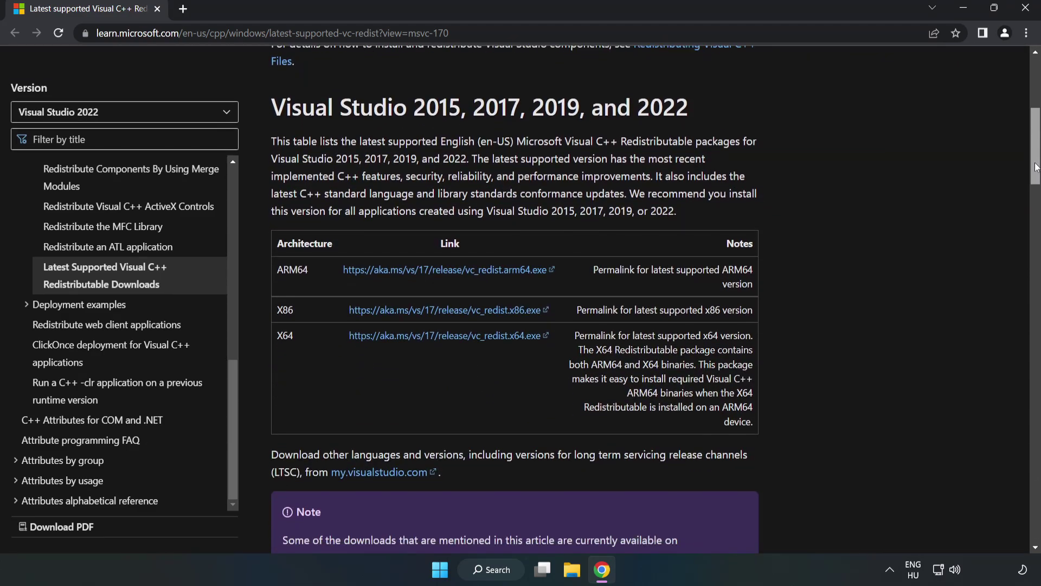
click(380, 270)
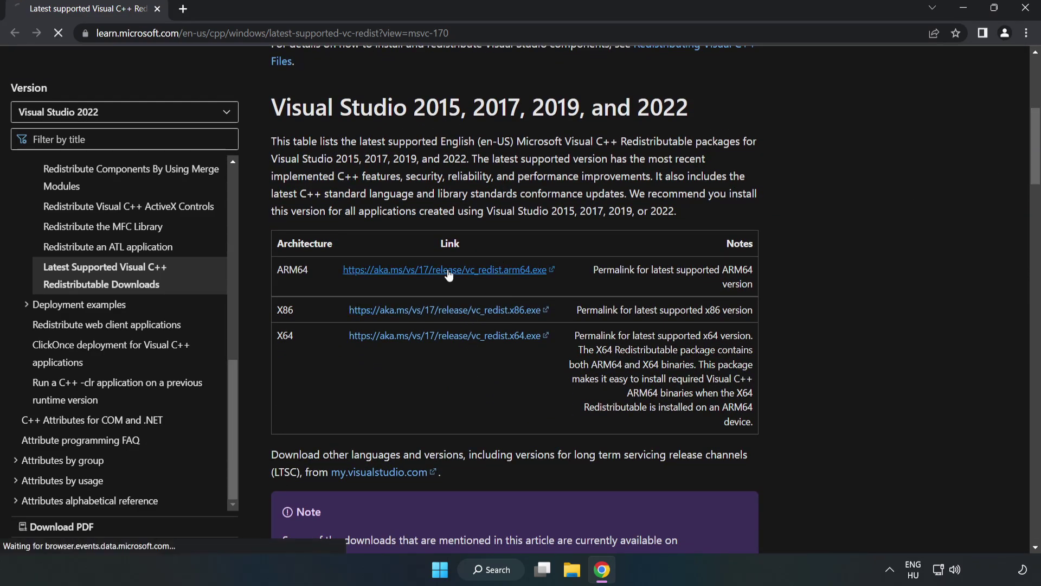
click(458, 314)
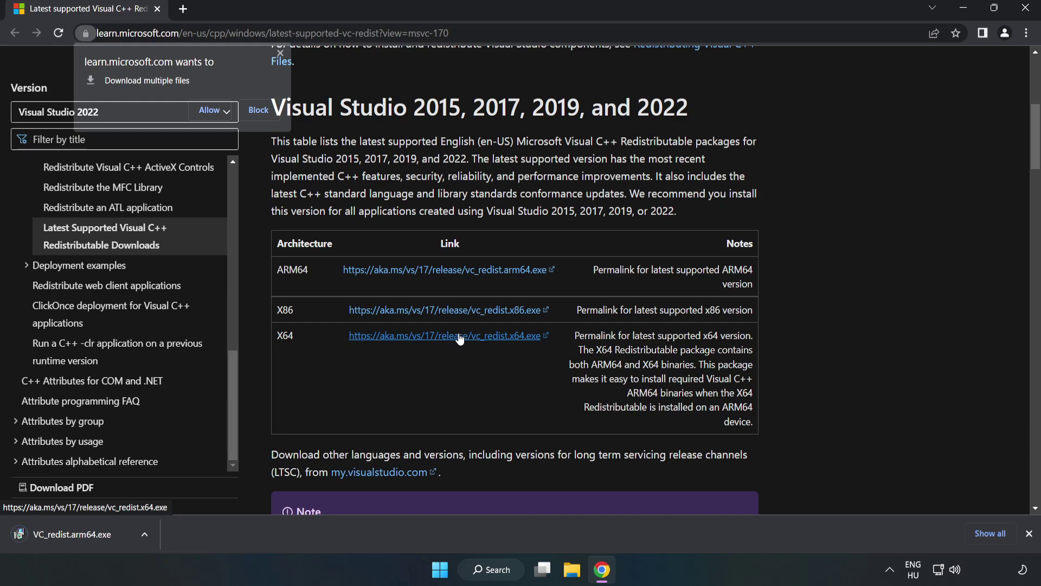
click(455, 335)
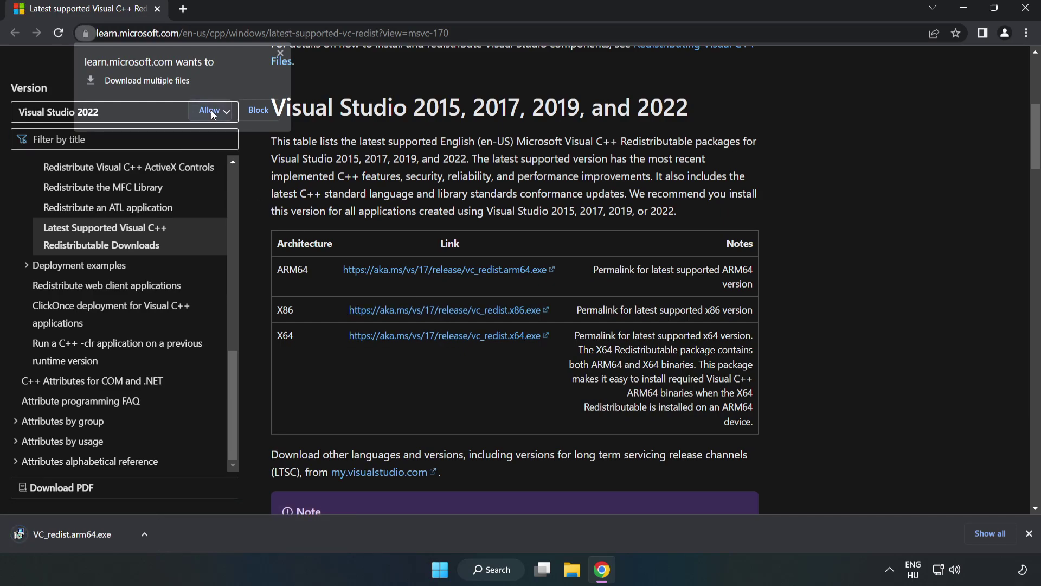
click(210, 110)
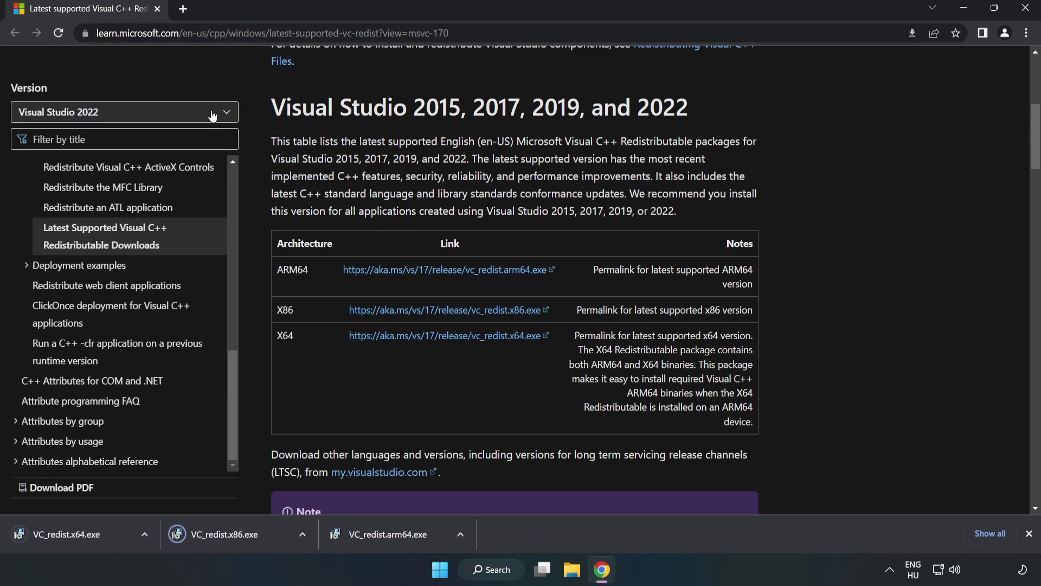
Run VC_redist.arm64.exe, agree and install, then close the setup after it fails as unsupported
click(399, 538)
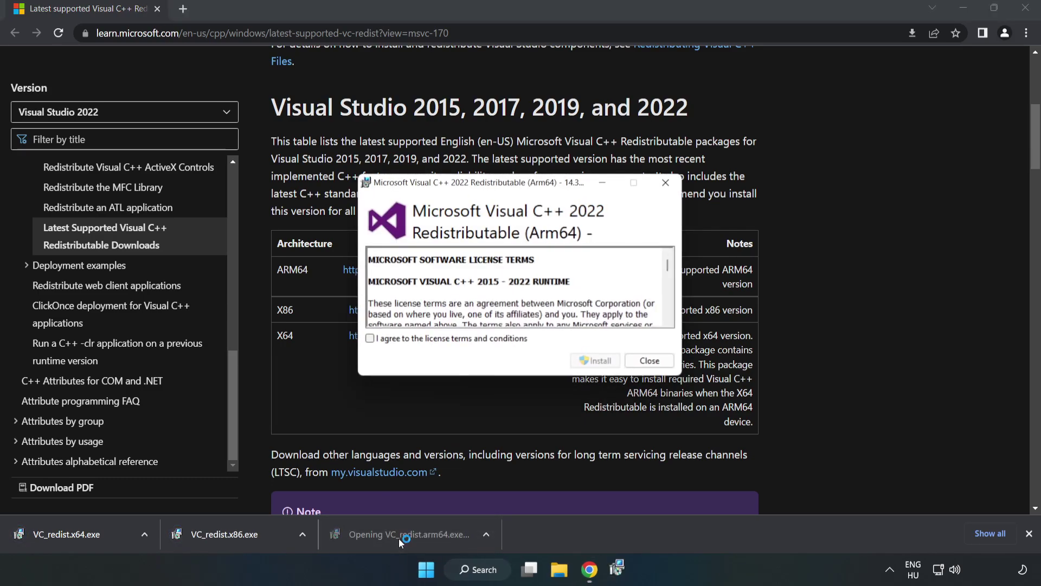
scroll(661, 259, down, 15)
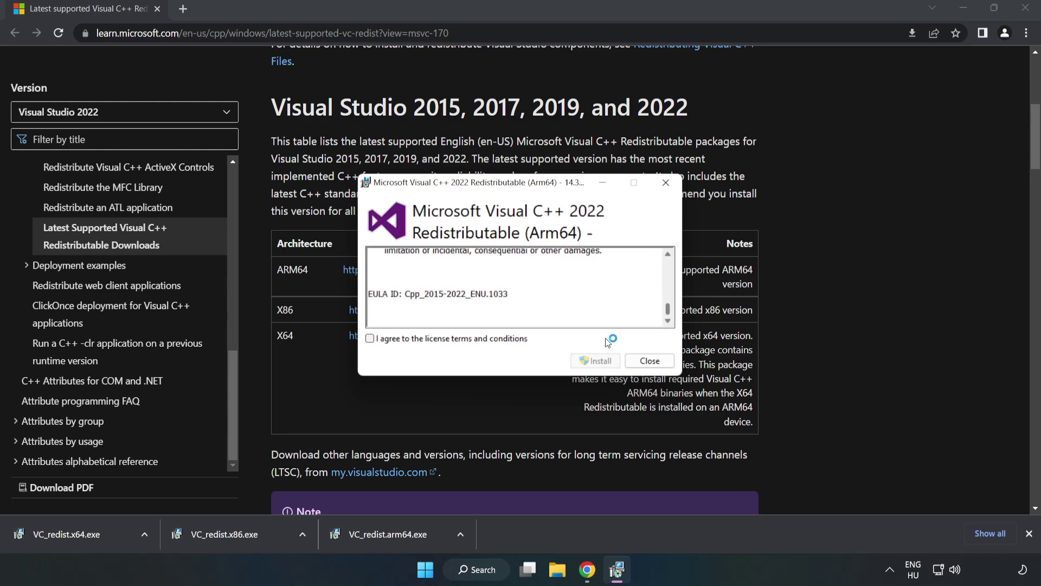
click(382, 342)
click(596, 362)
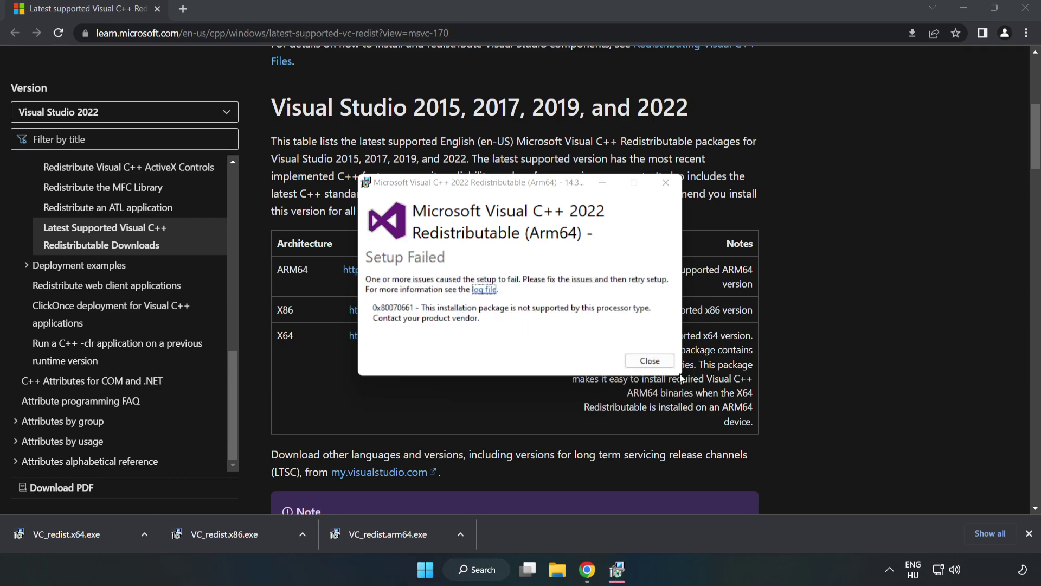
click(649, 361)
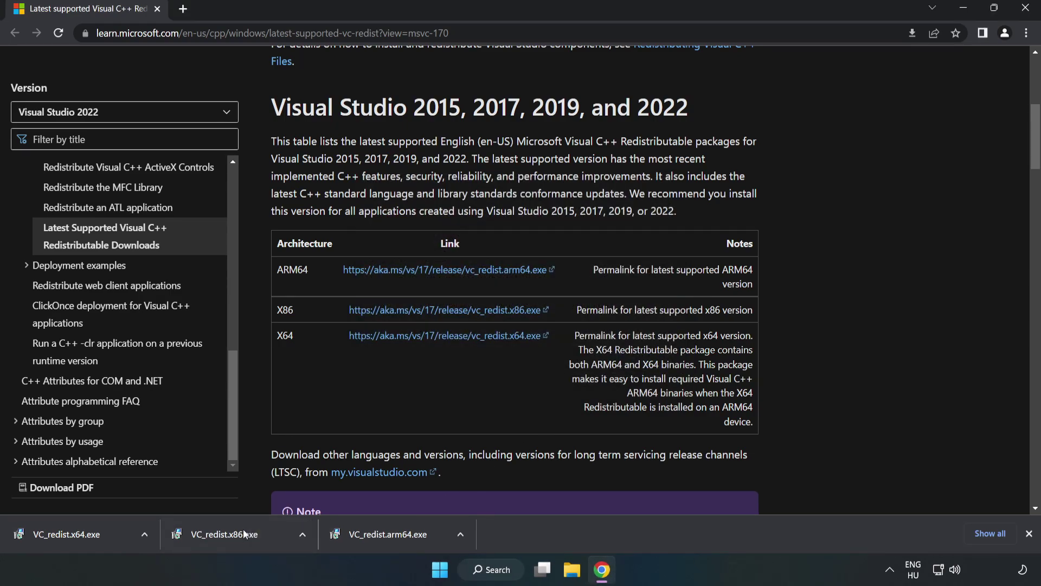
Install the x86 and x64 Visual C++ 2015-2022 redistributables, then close Chrome
click(247, 533)
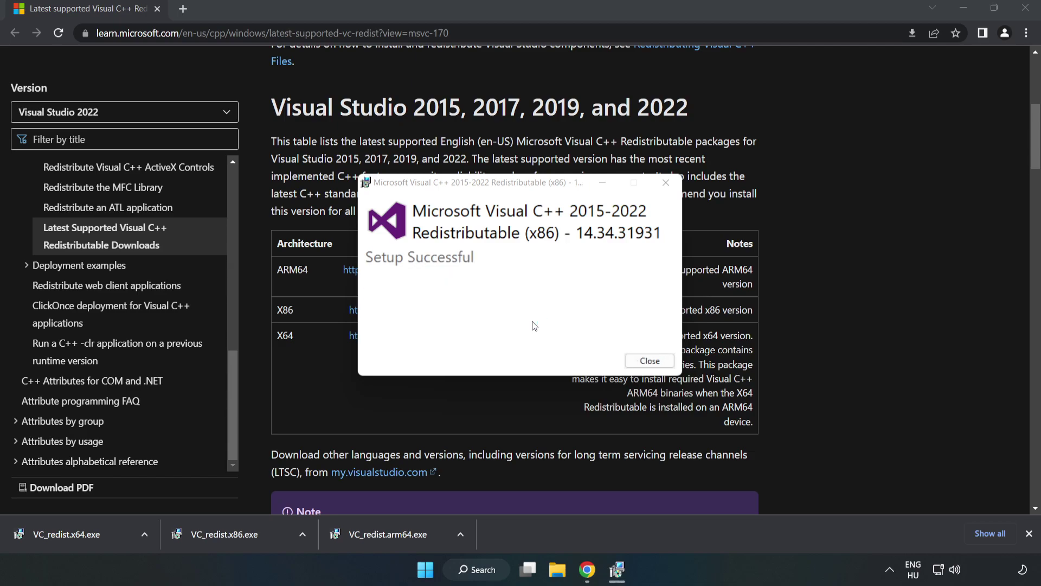
click(649, 360)
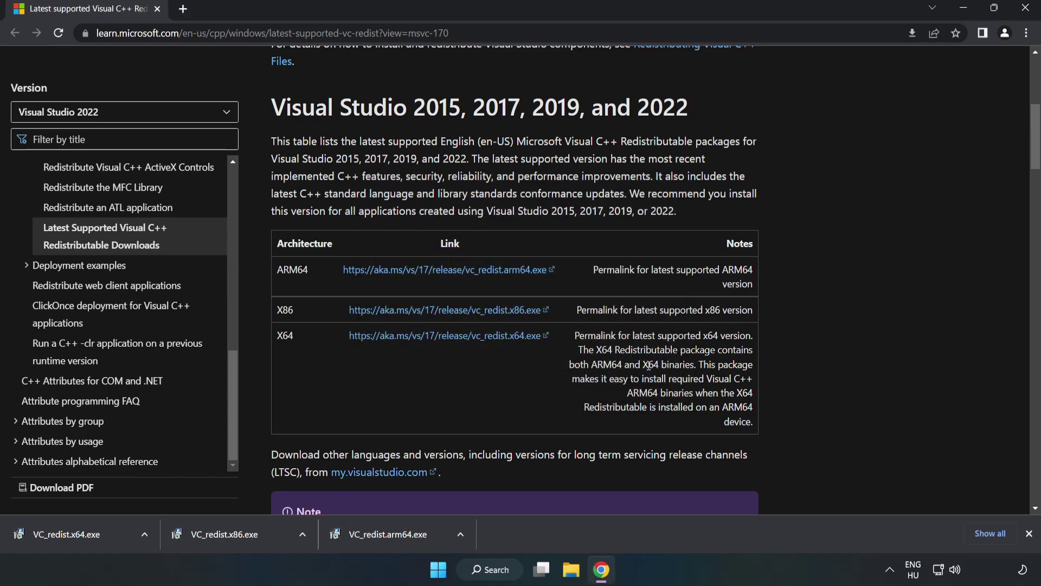
click(56, 531)
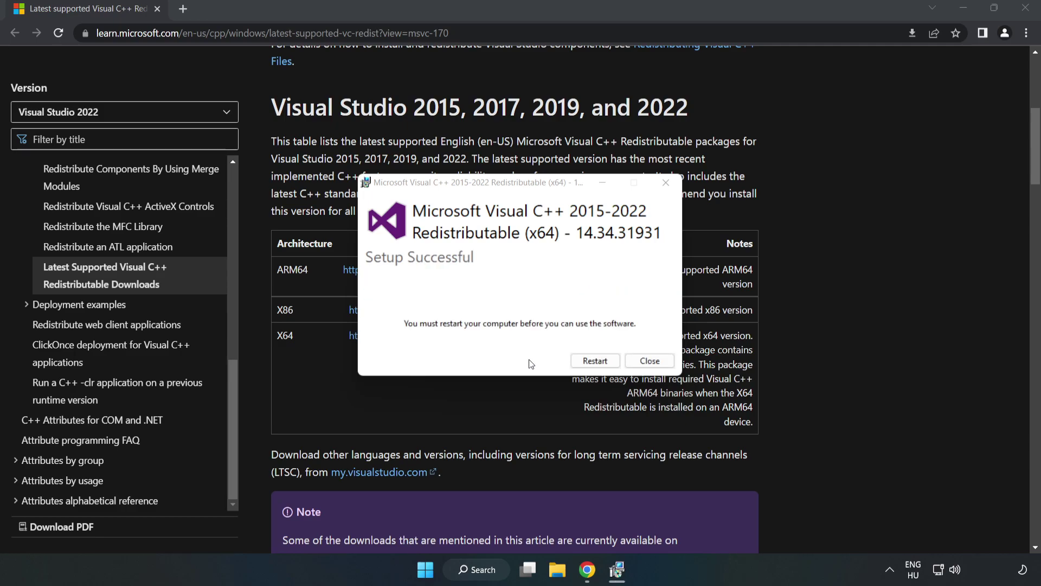
click(650, 362)
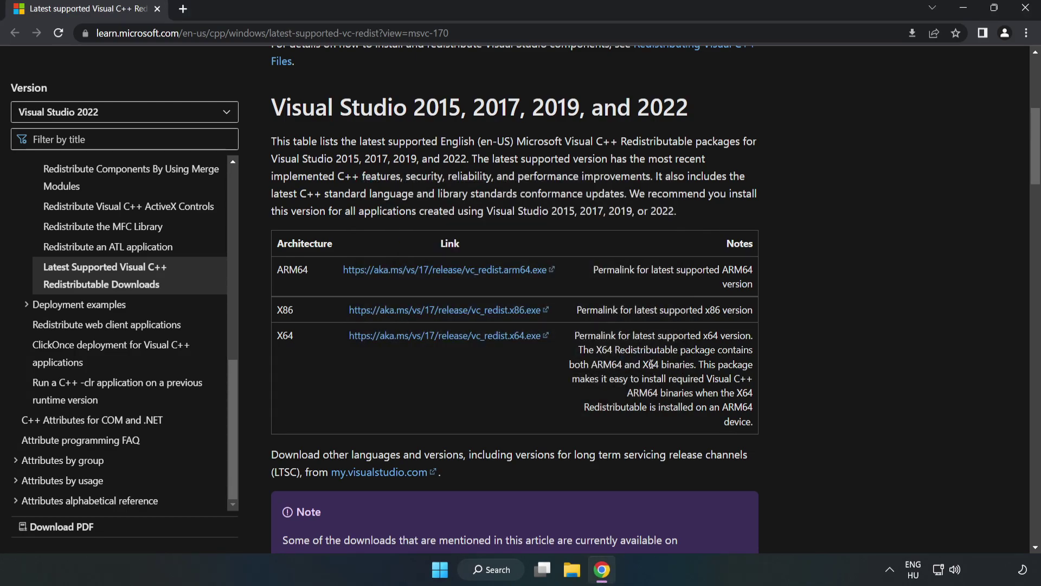
click(1026, 11)
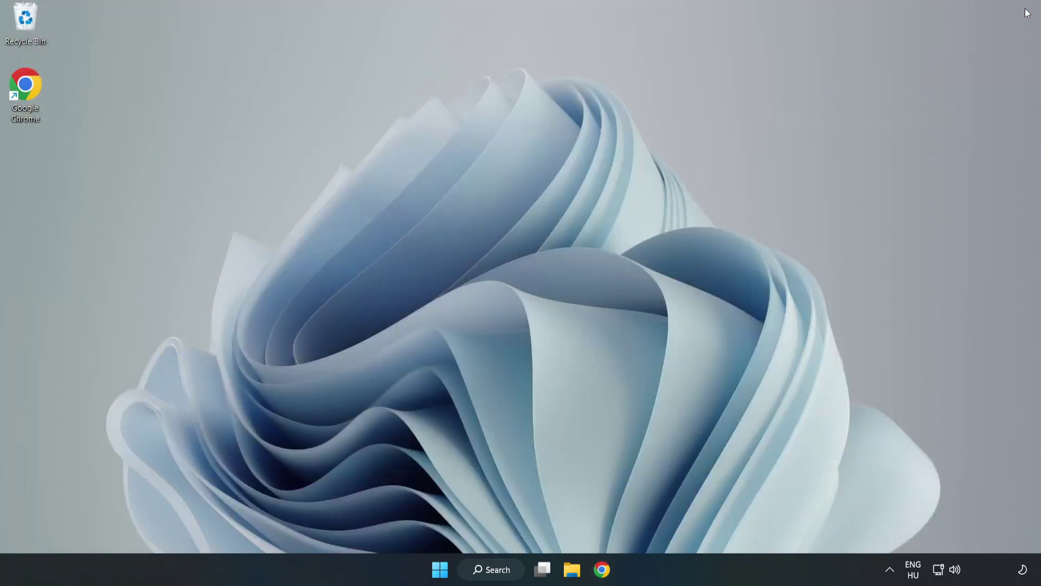